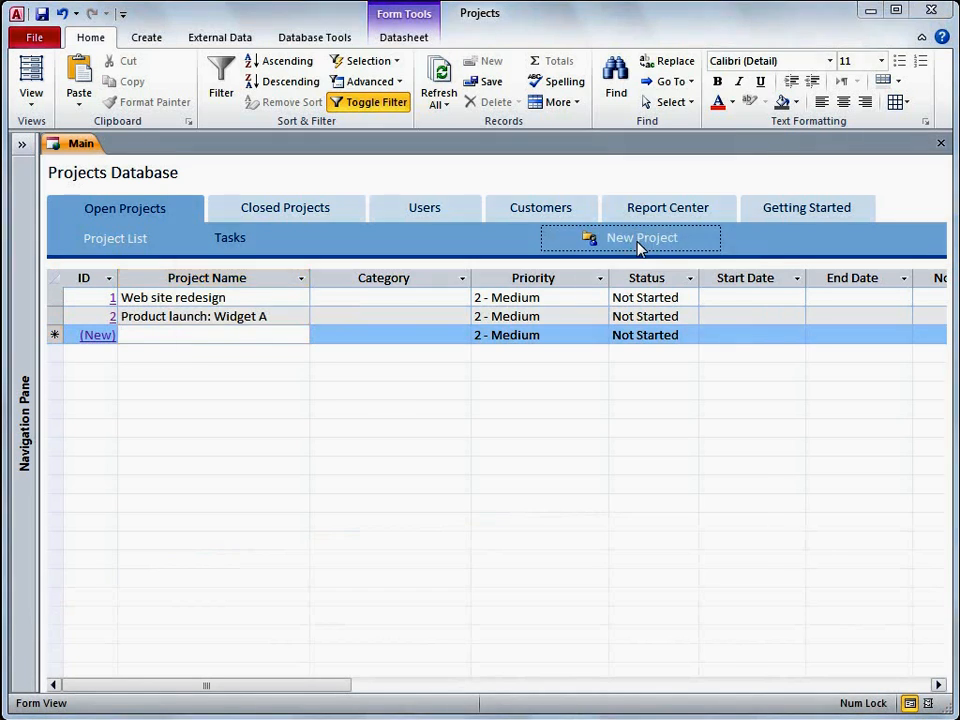
Name the new project Conference Room Remodel and start entering the customer's name
text(Conference Room Remodel)
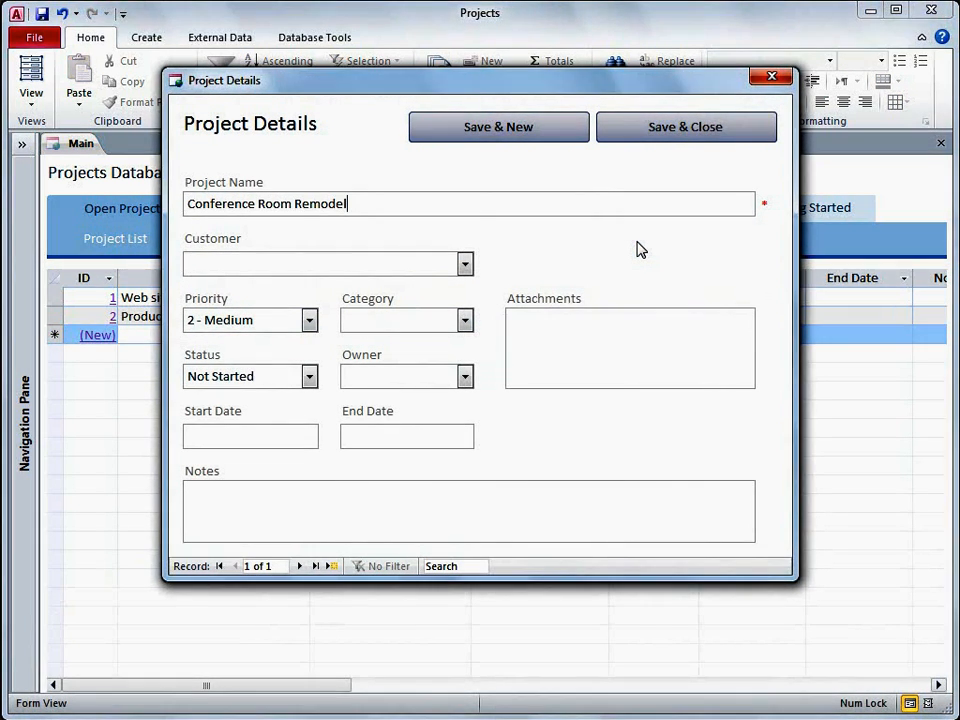
click(425, 262)
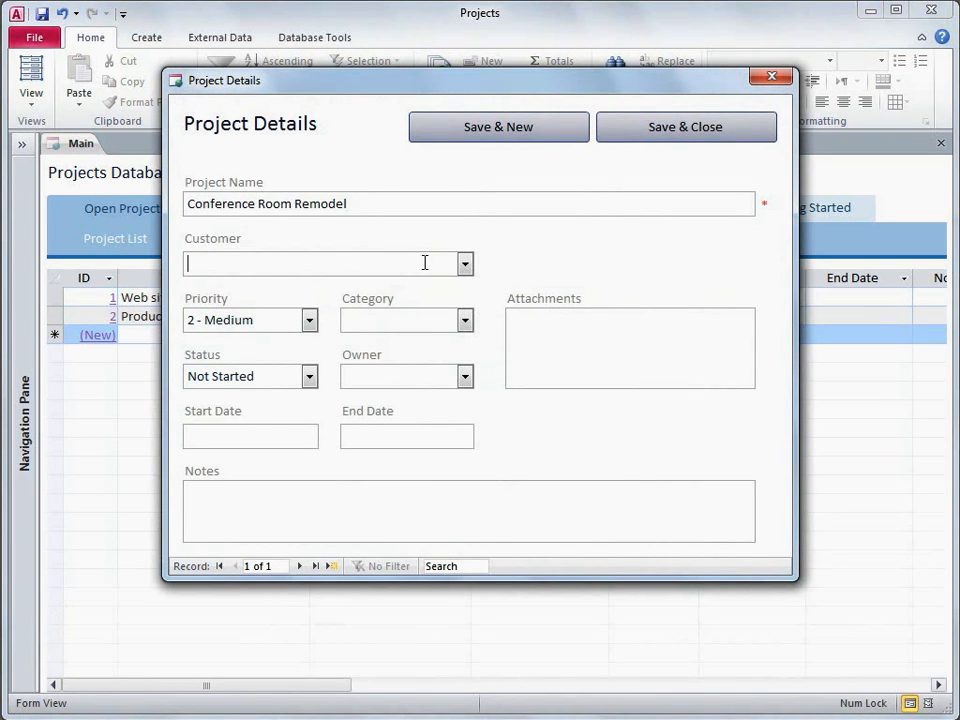
text(April M)
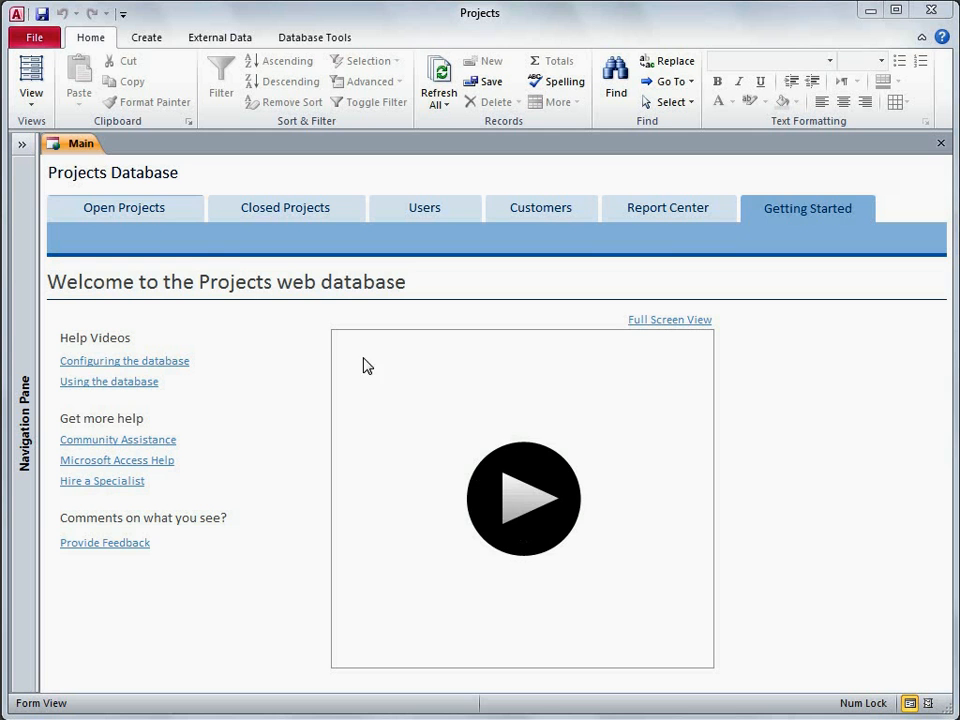
Add a project named "Web site redesign" to the open projects list
click(186, 210)
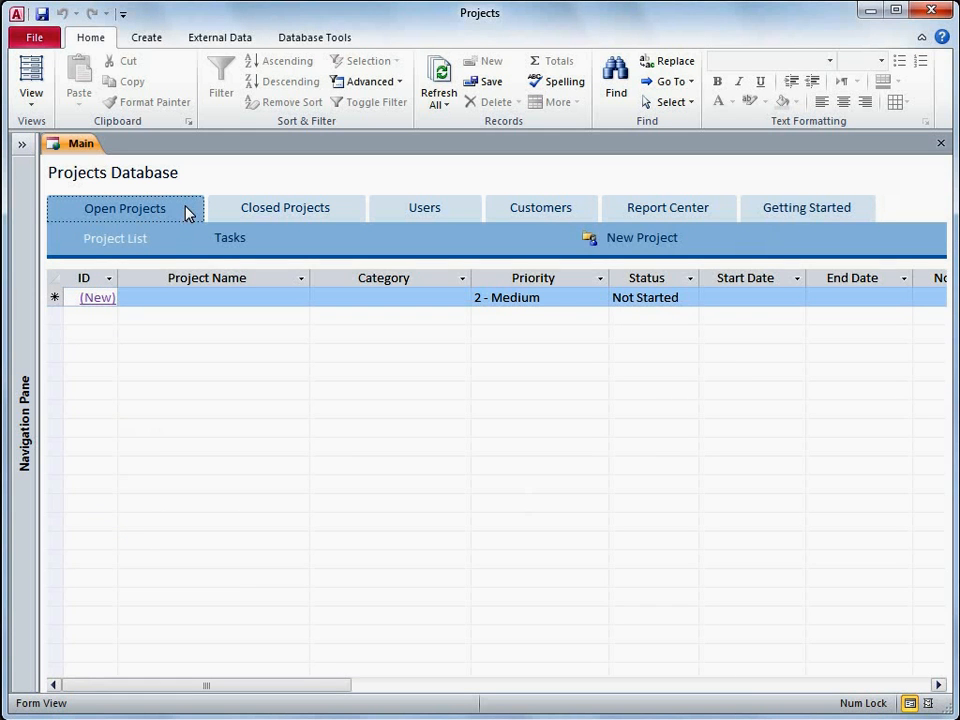
click(220, 301)
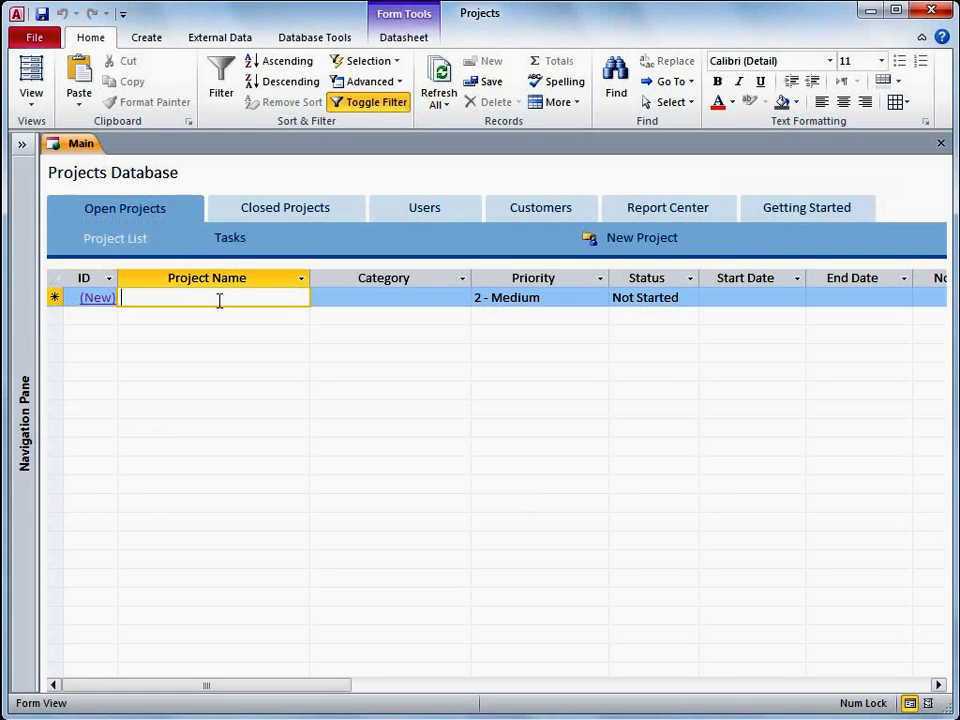
text(Web site redesign)
Add a second project named "Product launch: Widget A" to the open projects list
click(221, 316)
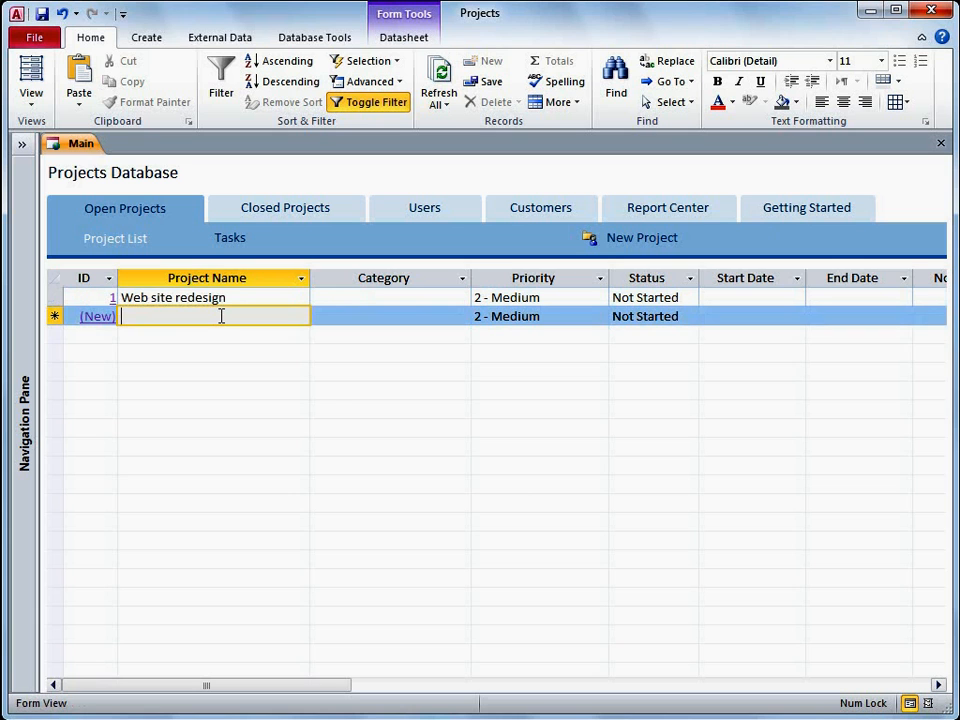
text(Pro)
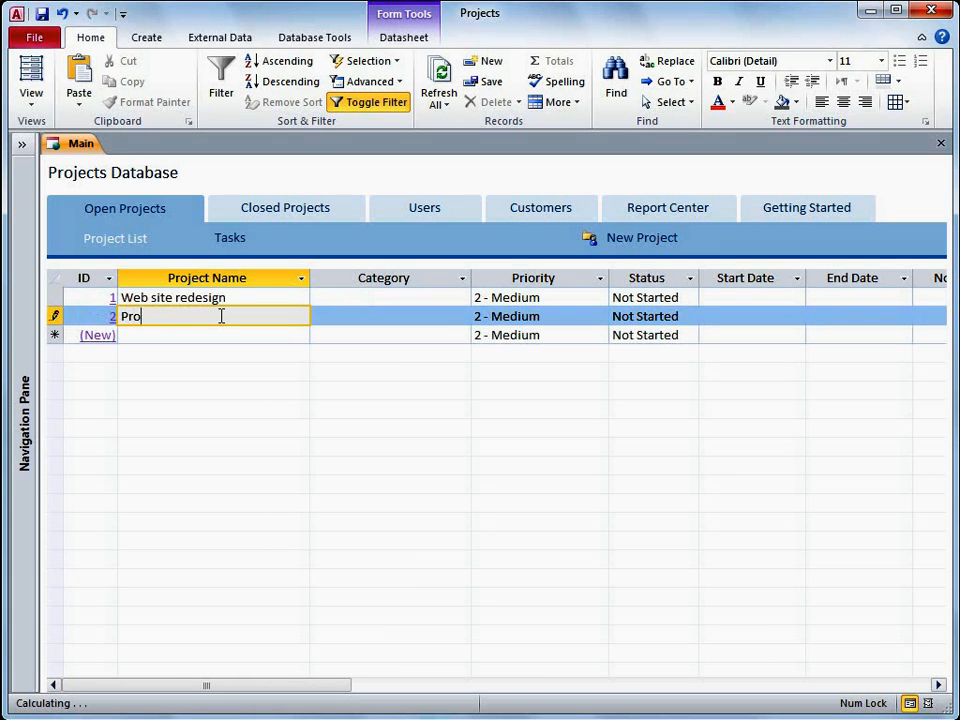
text(duct launch: W)
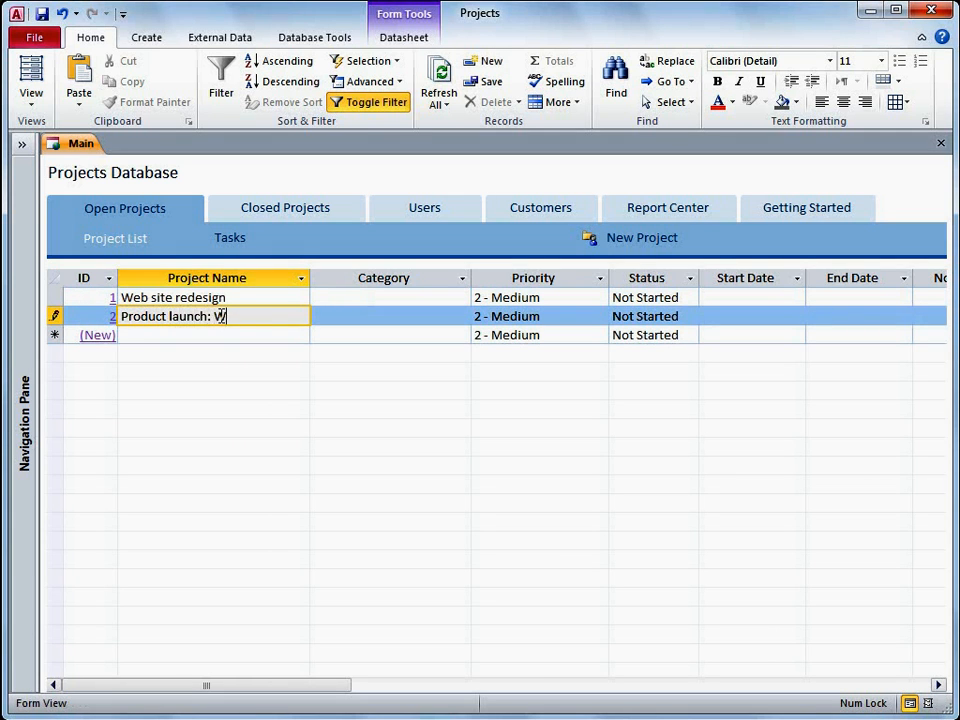
click(233, 332)
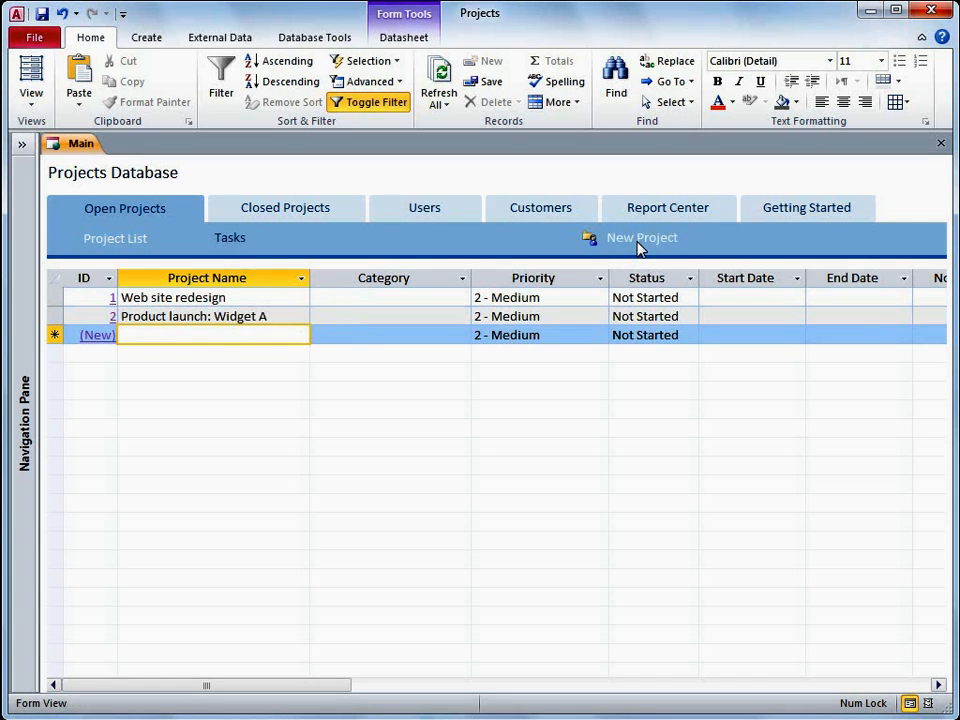
Create a detailed new project record named "Conference Room Remodel" and enter the customer's full name
click(639, 242)
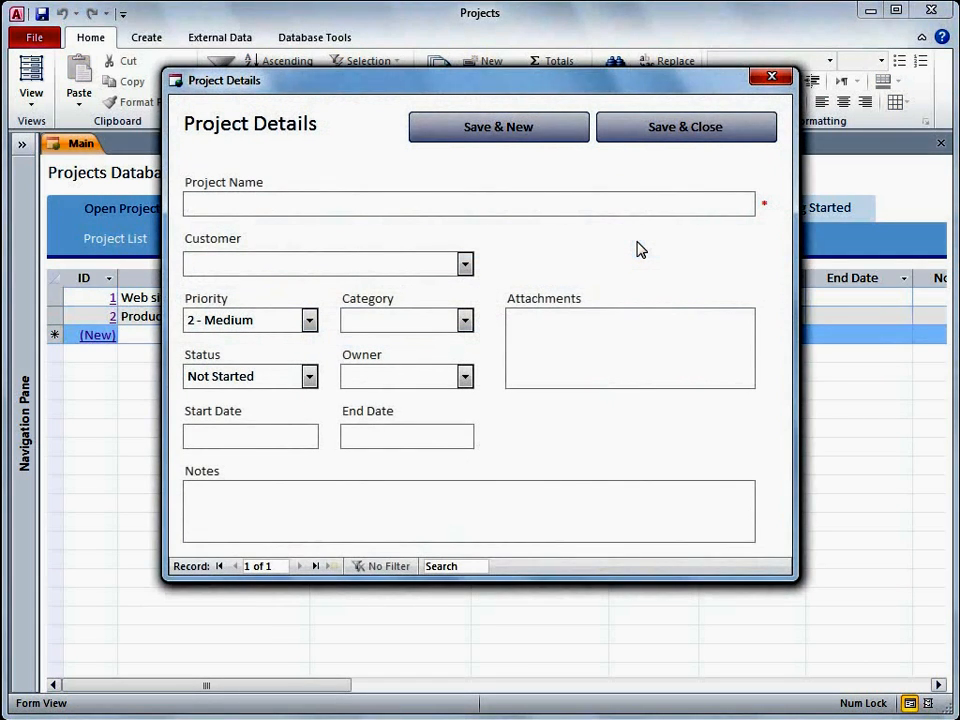
text(Conference Room Remodel)
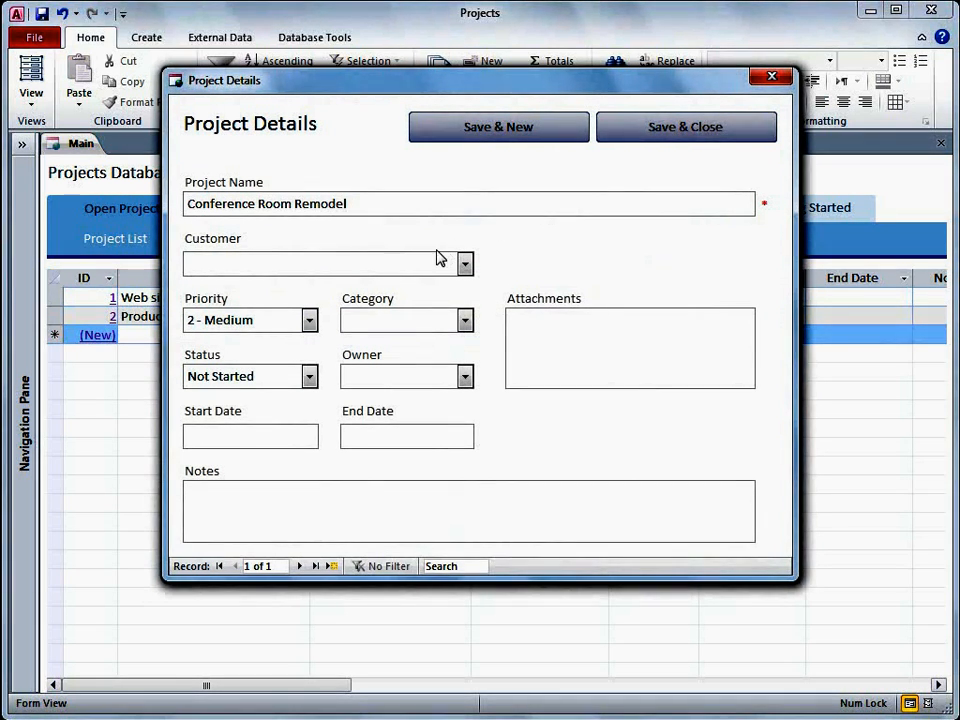
key(Tab)
text(April Meyer)
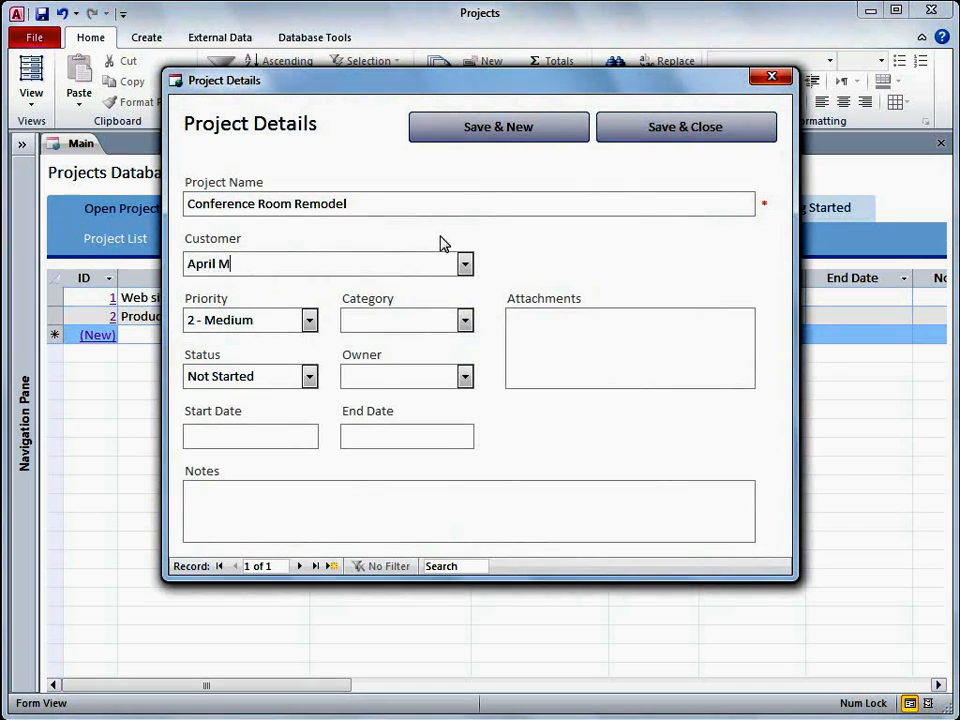
key(Tab)
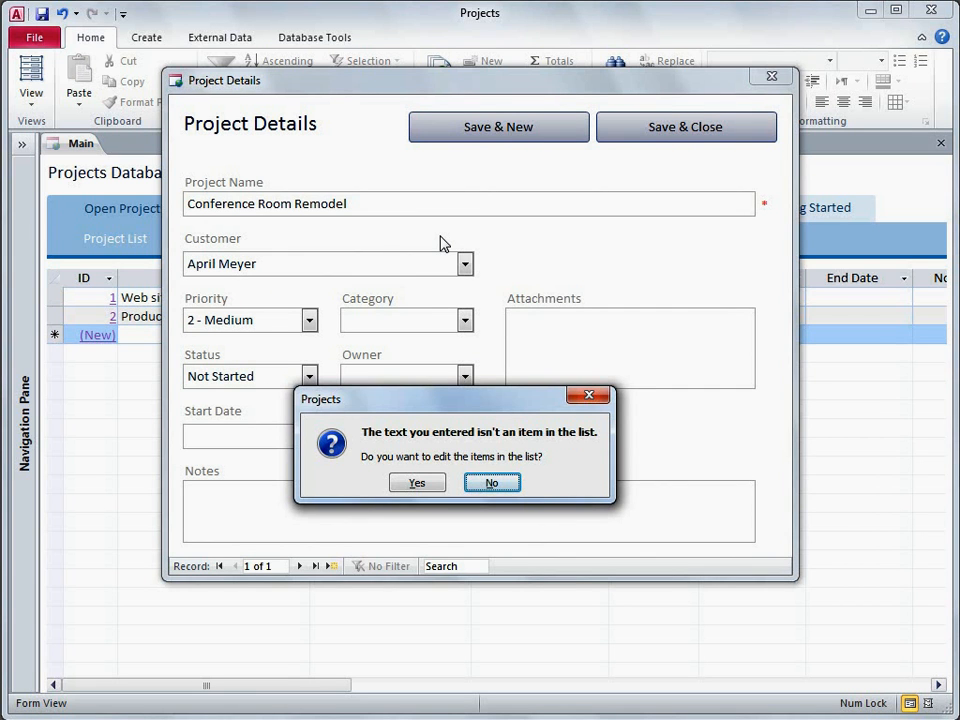
Add the customer to the customer list with first name, last name and company "Fabrikam, Inc.", and save the record
click(426, 483)
text(April)
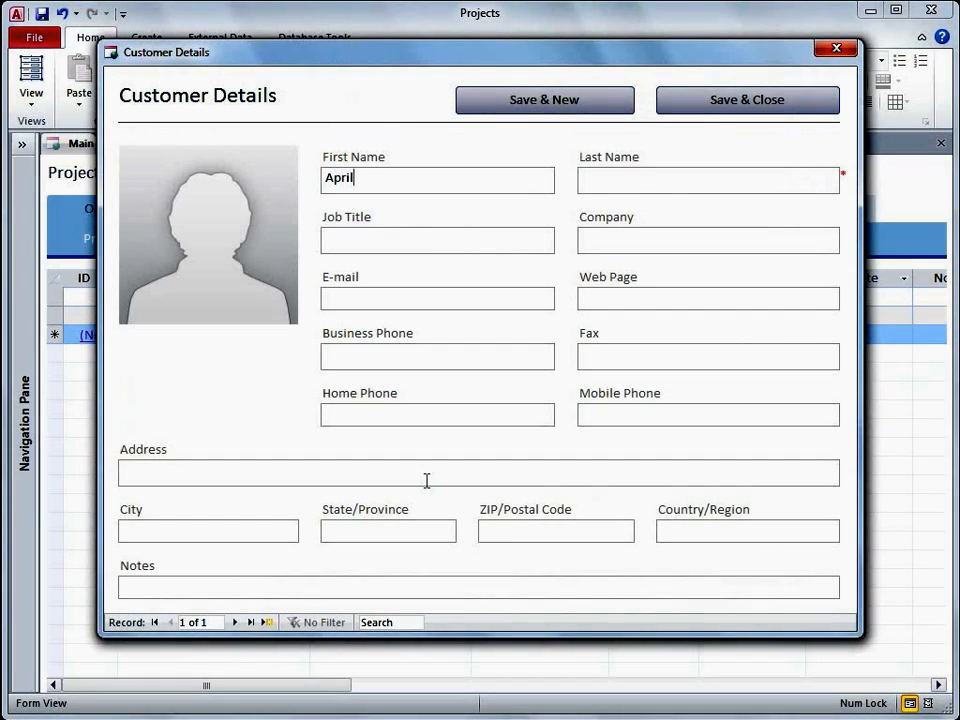
key(Tab)
text(Meyer)
key(Tab)
text(Fabrikam)
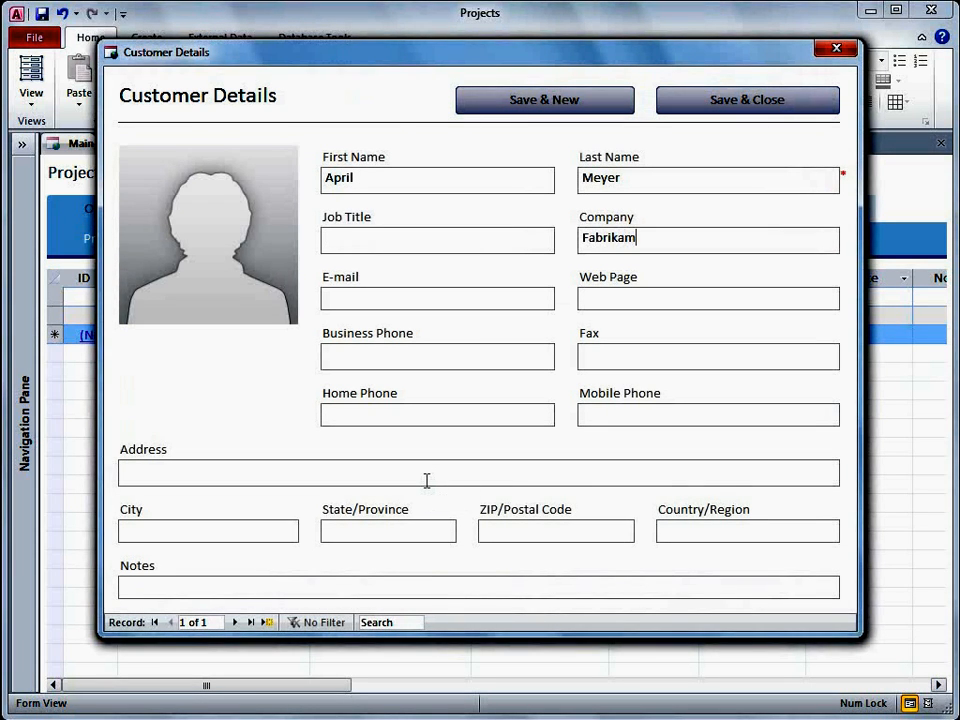
text(, Inc.)
click(741, 108)
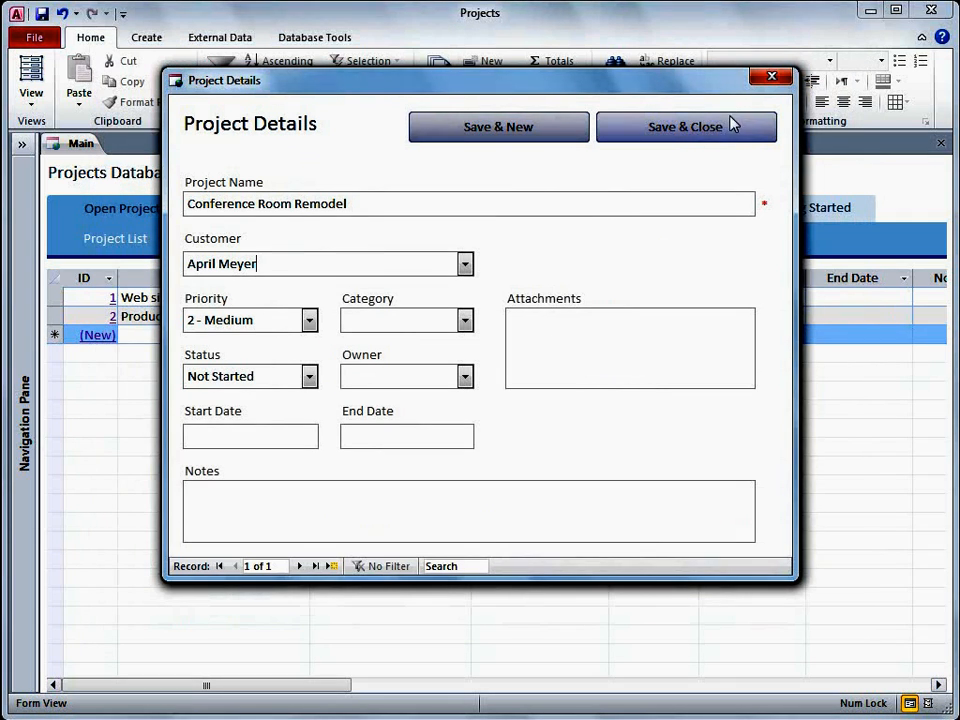
Replace the project category choices with Construction, Marketing and Computer/Internet, using Construction as the default value
click(465, 320)
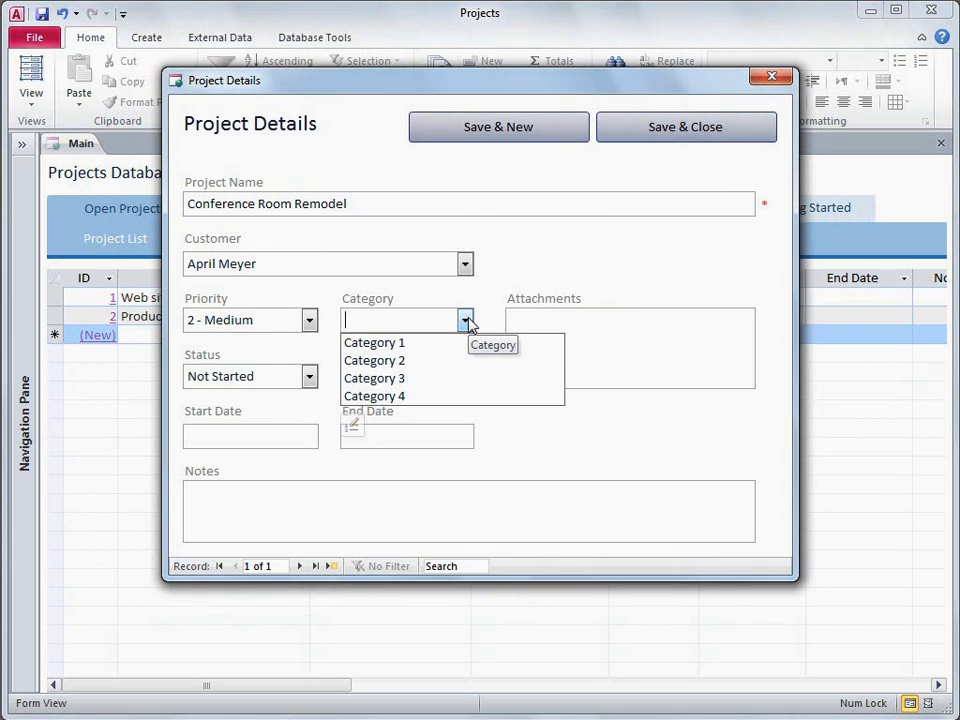
click(357, 427)
drag(446, 268, 349, 208)
text(Construction)
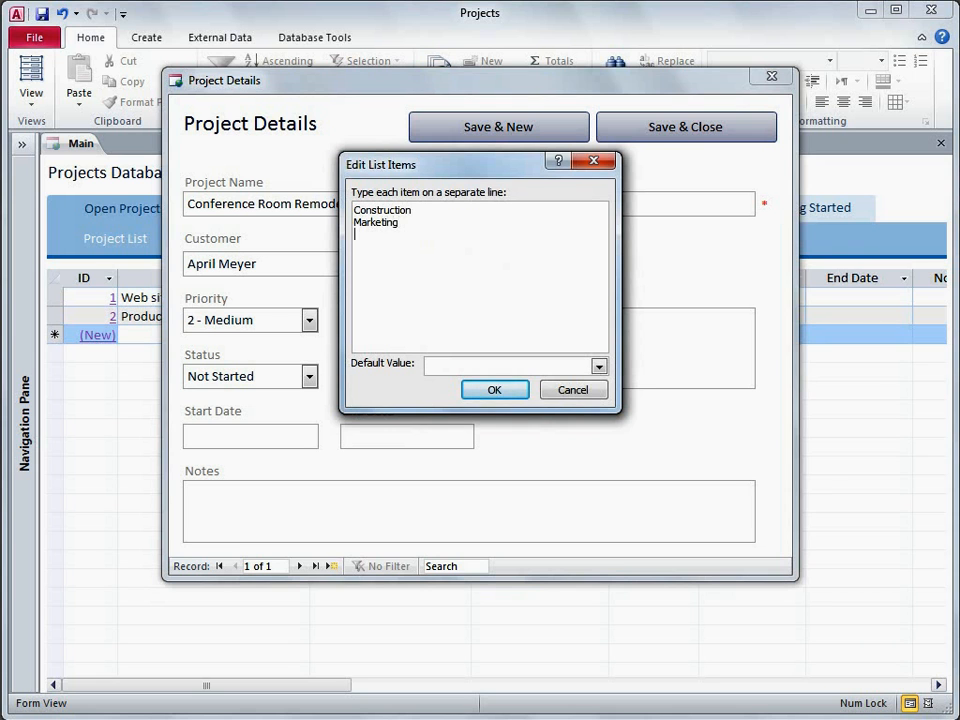
text(mputer/Internet)
click(598, 366)
click(575, 396)
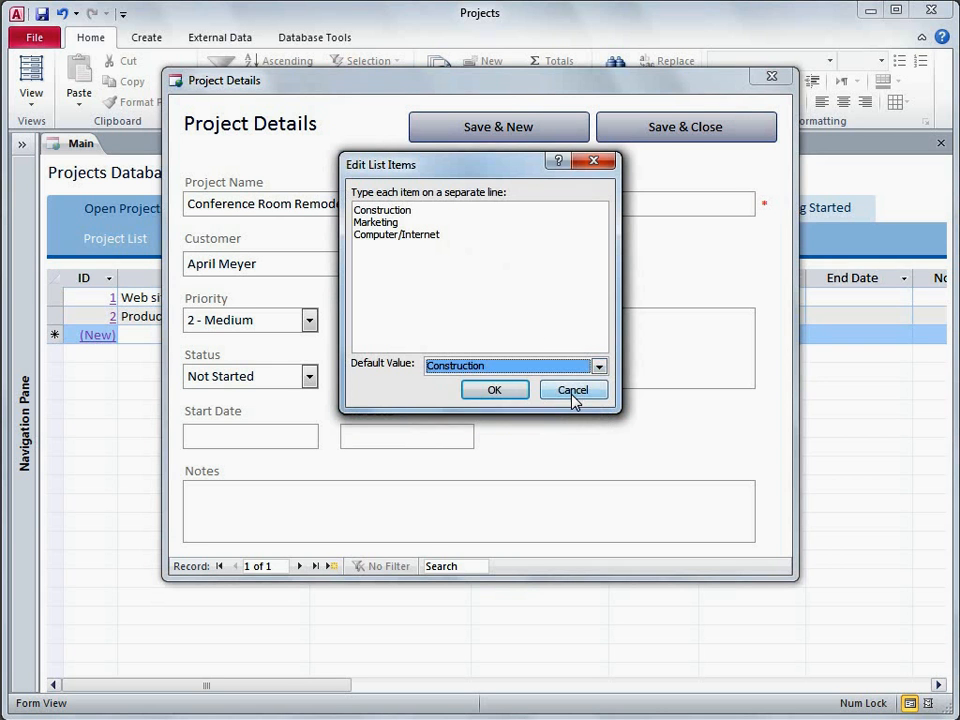
click(510, 393)
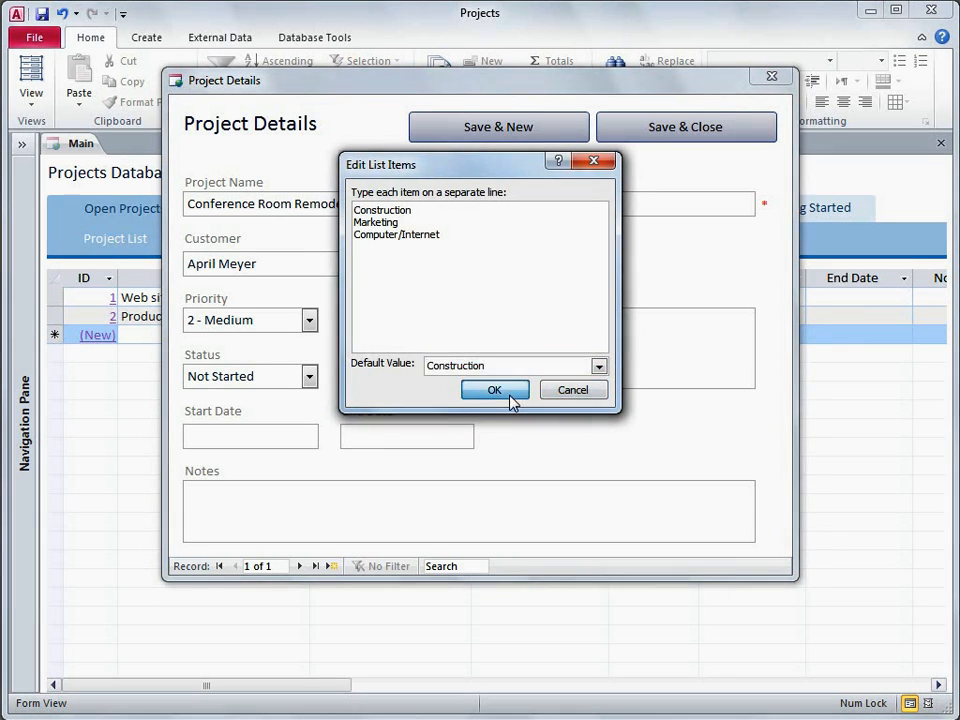
Set the Conference Room Remodel project's status to In Progress and its start date to today, 11/6/2009
click(309, 378)
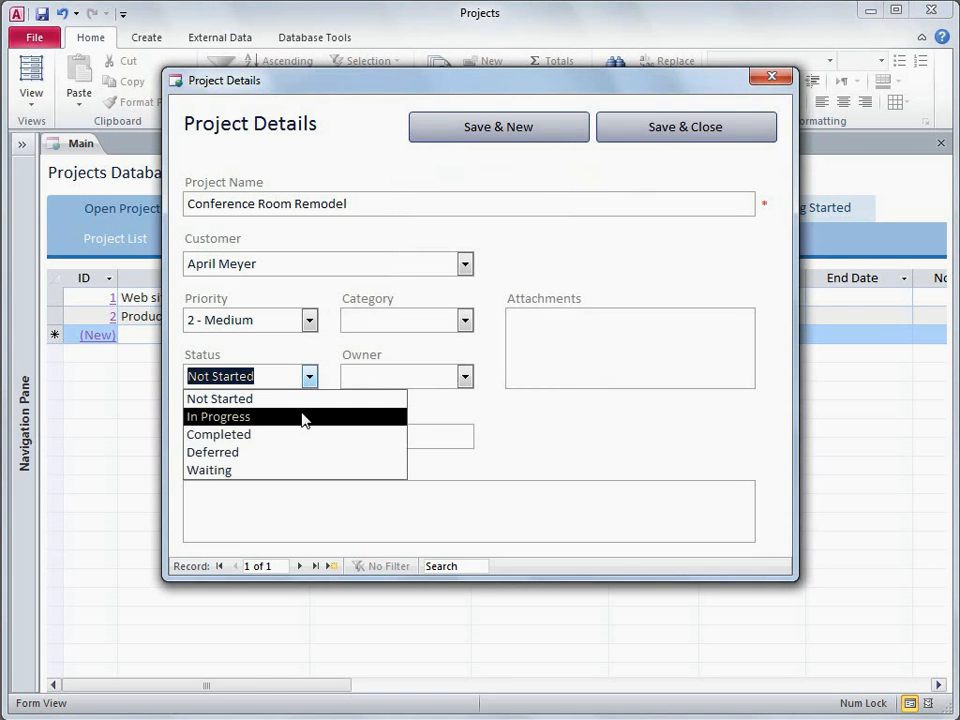
click(305, 418)
click(294, 434)
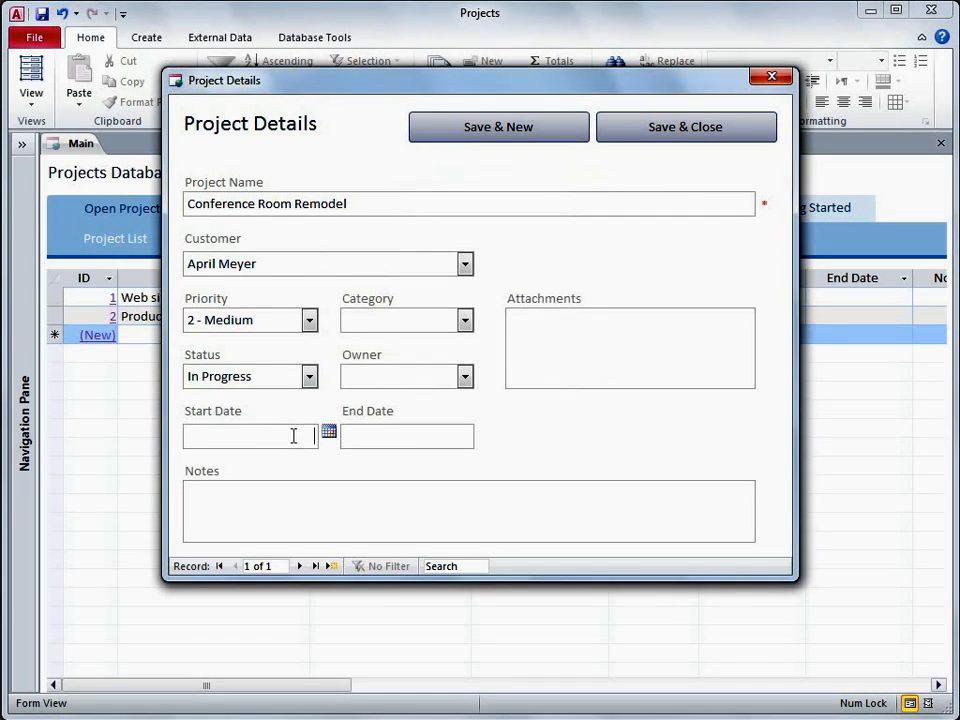
click(327, 434)
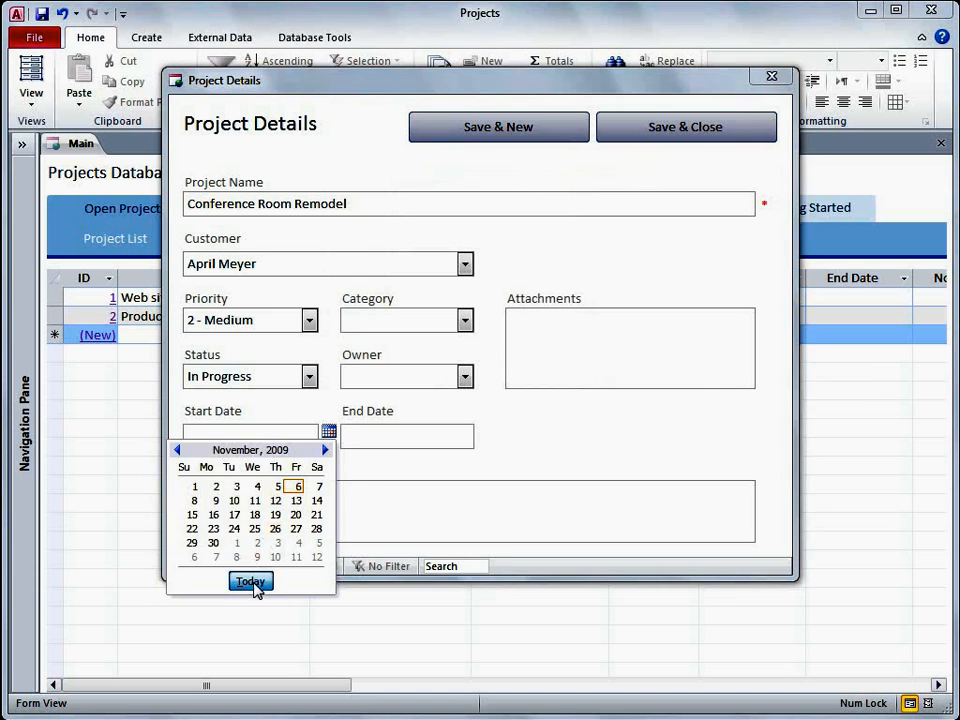
click(258, 581)
Set the Conference Room Remodel project's end date to 12/31/2009
click(388, 440)
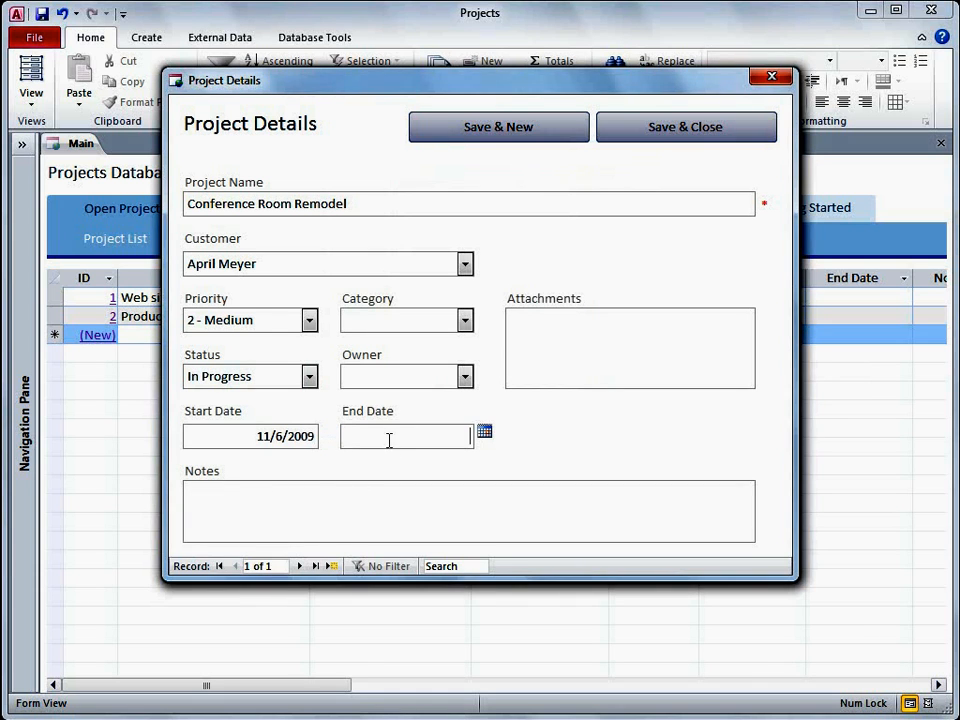
click(484, 433)
click(480, 450)
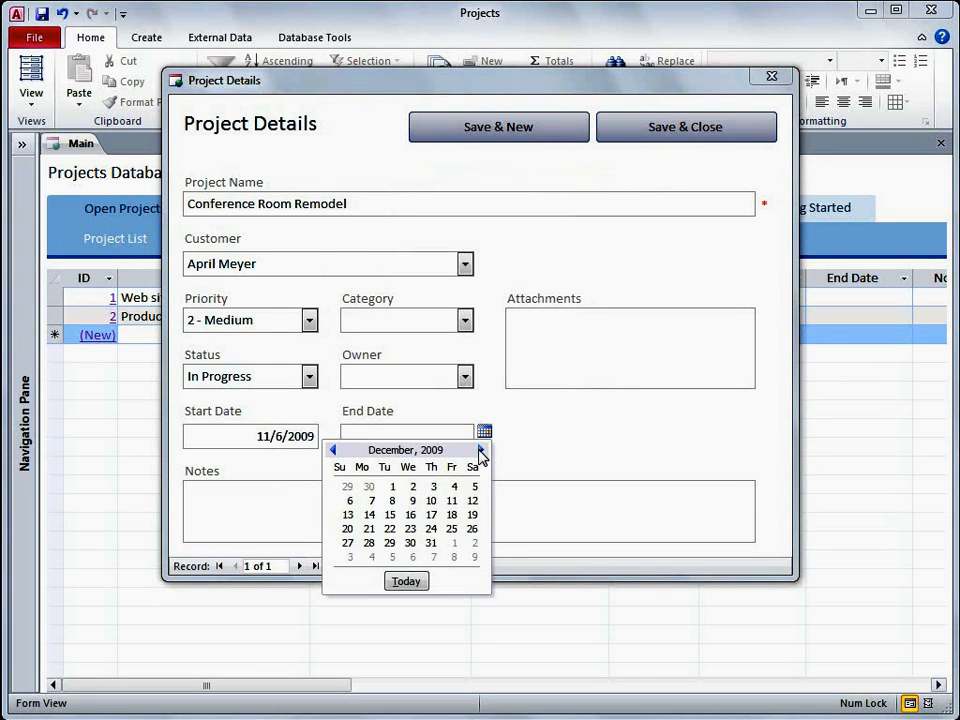
click(431, 543)
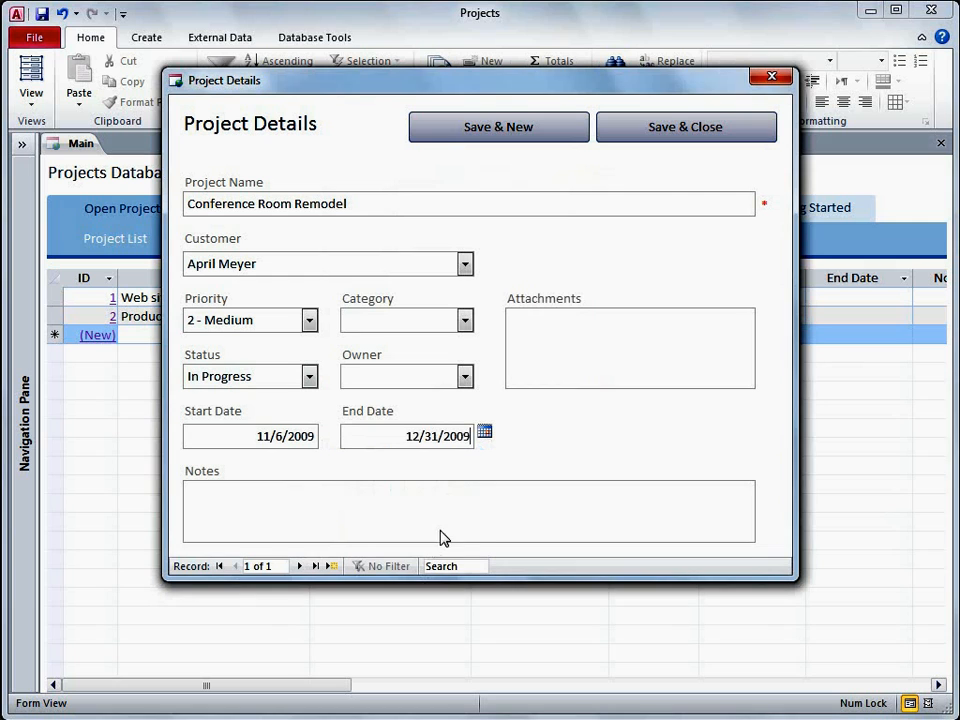
Attach ConferenceRemodel.docx from the Demo folder to the project, and save and close the record including the form's design changes
double_click(612, 371)
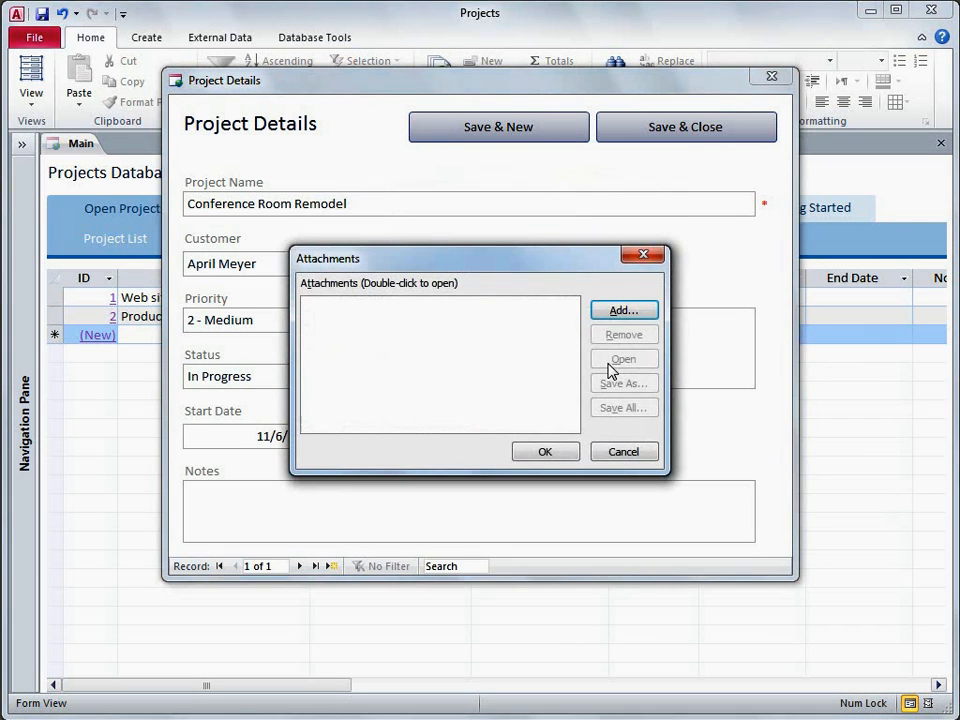
click(624, 312)
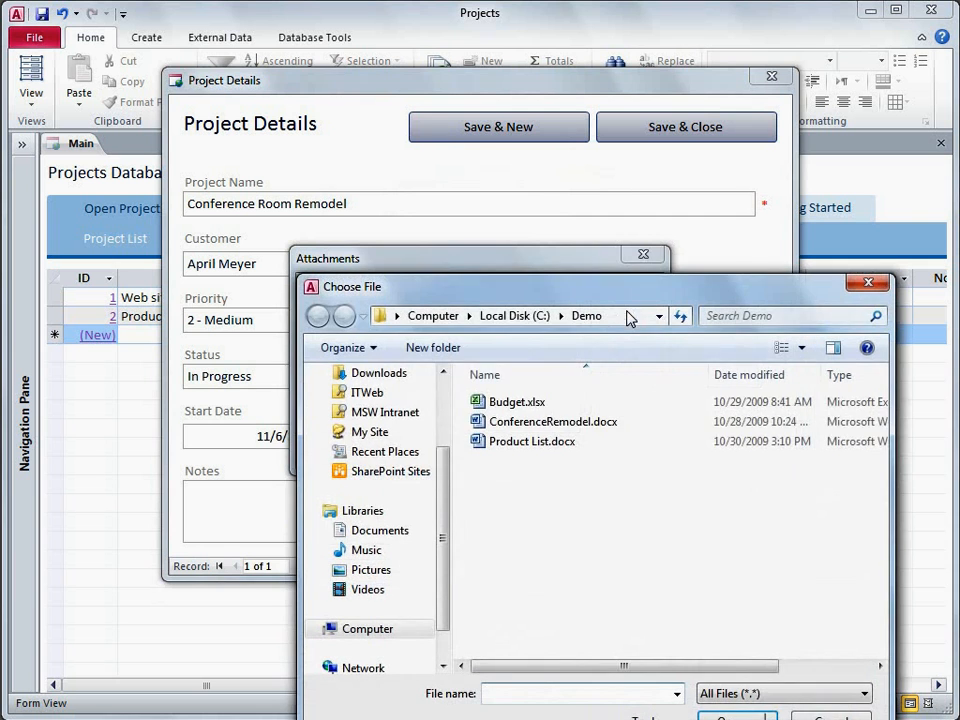
double_click(560, 422)
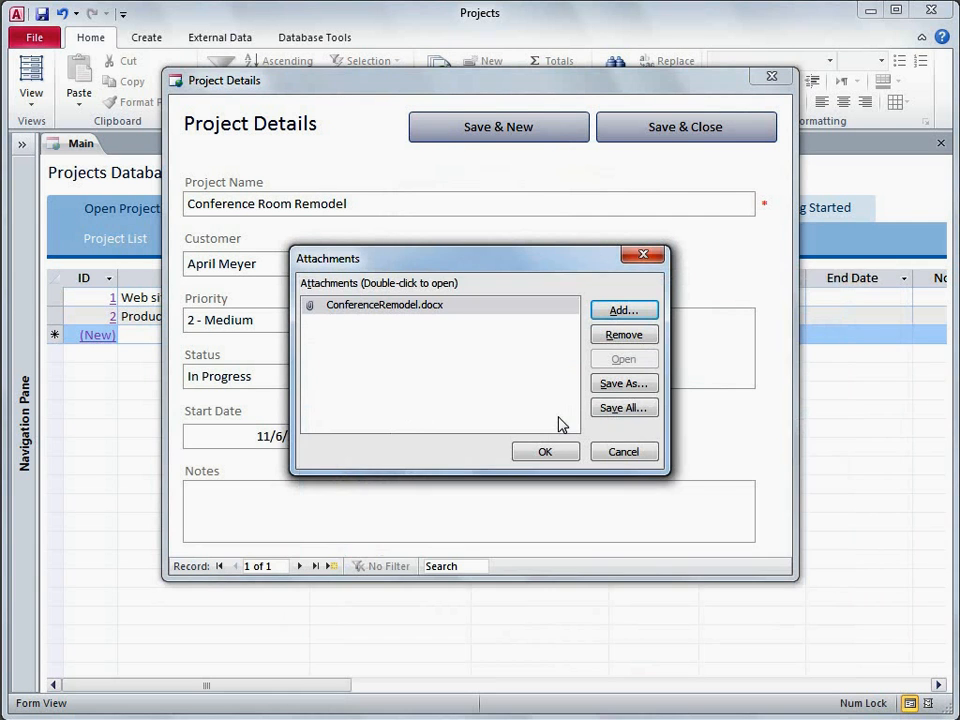
click(556, 455)
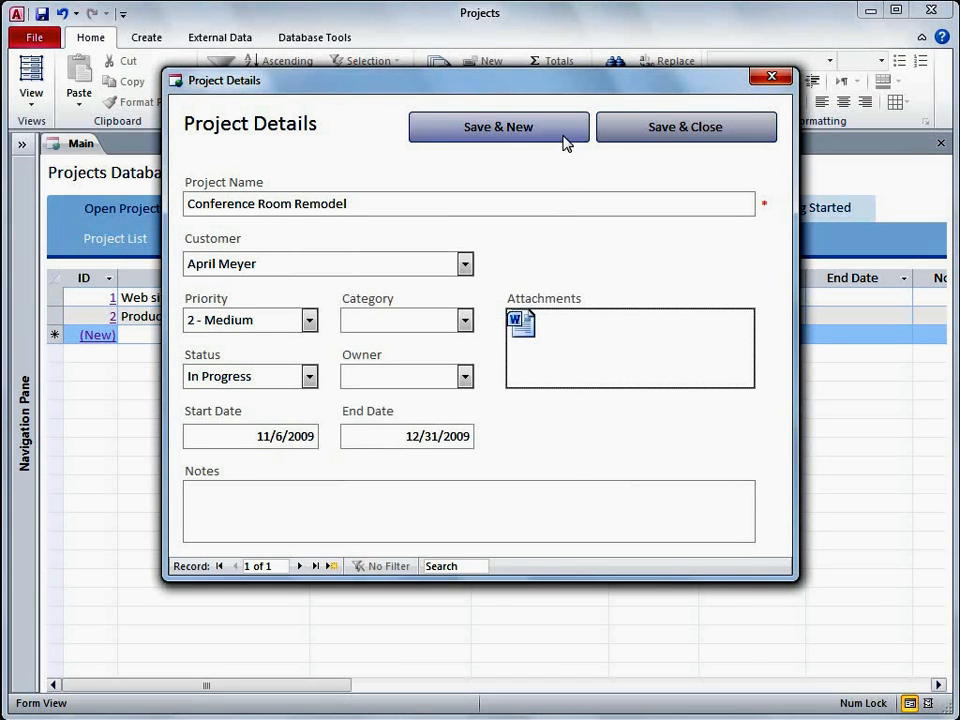
click(634, 140)
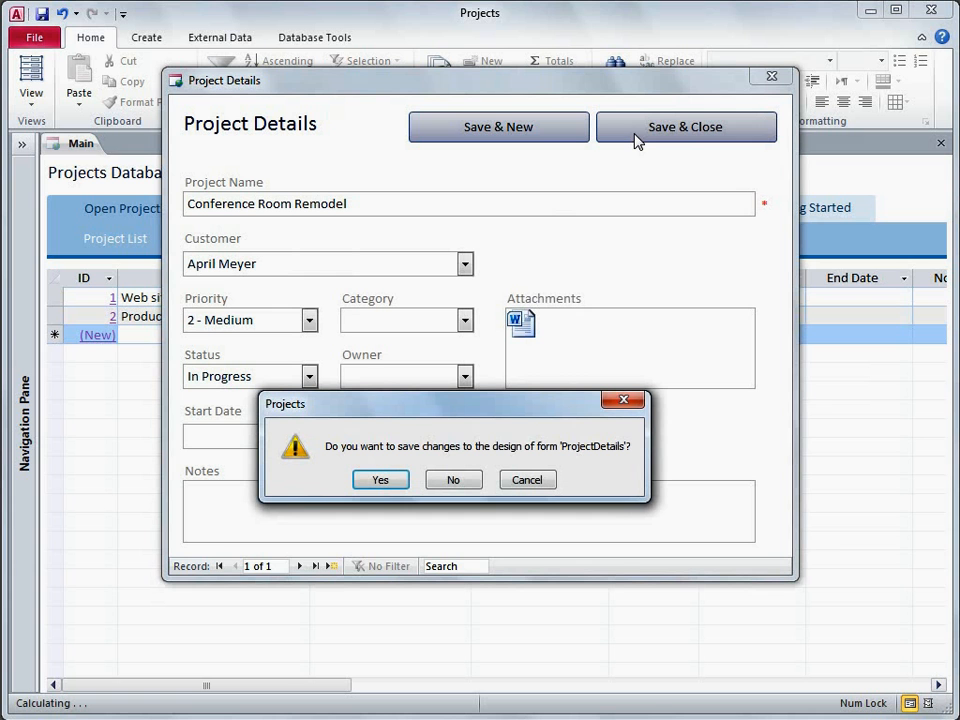
click(385, 481)
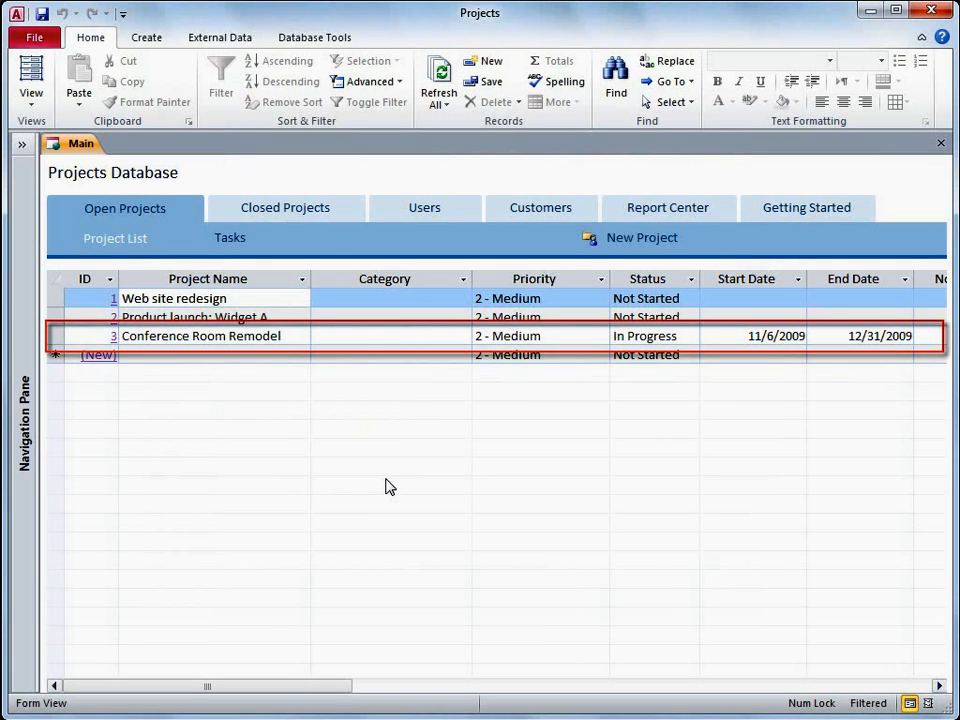
Open the Web site redesign project's details and set its category to Computer/Internet
click(214, 298)
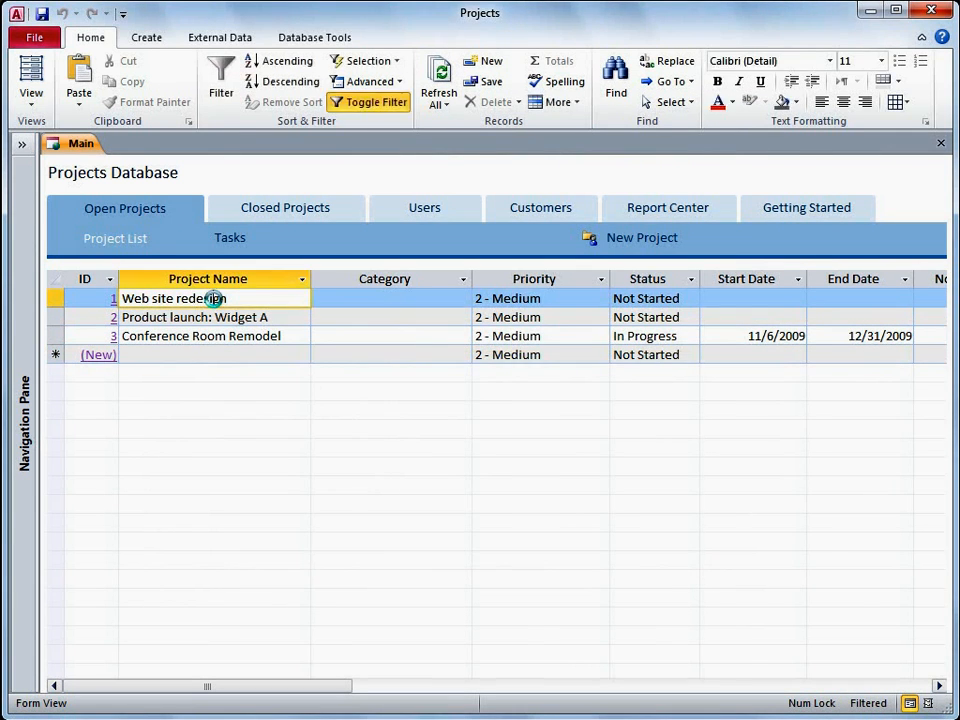
double_click(214, 298)
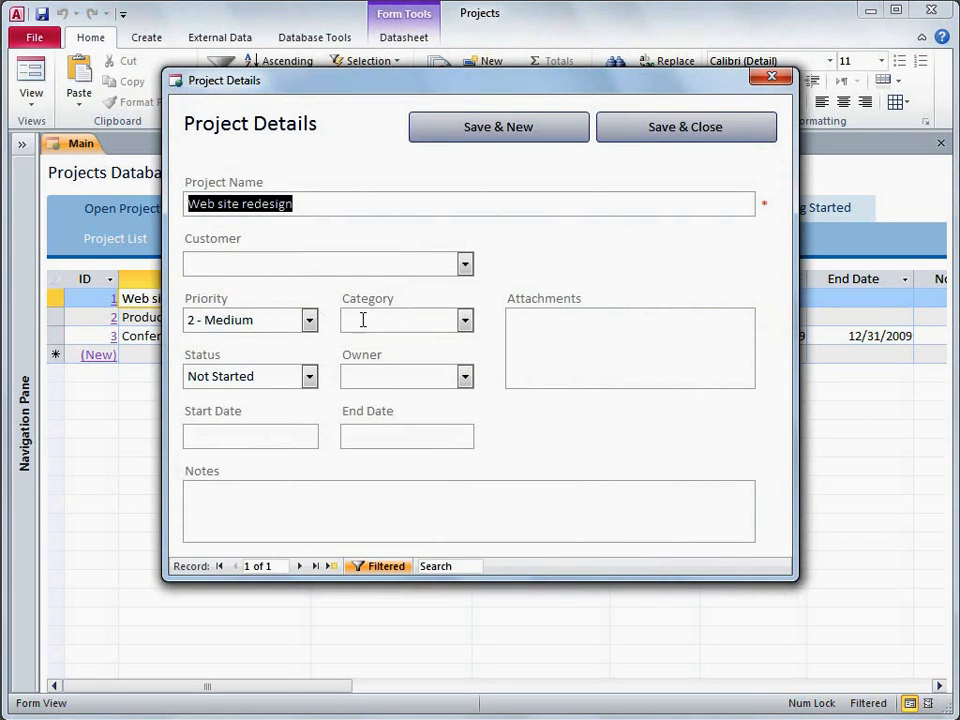
click(465, 321)
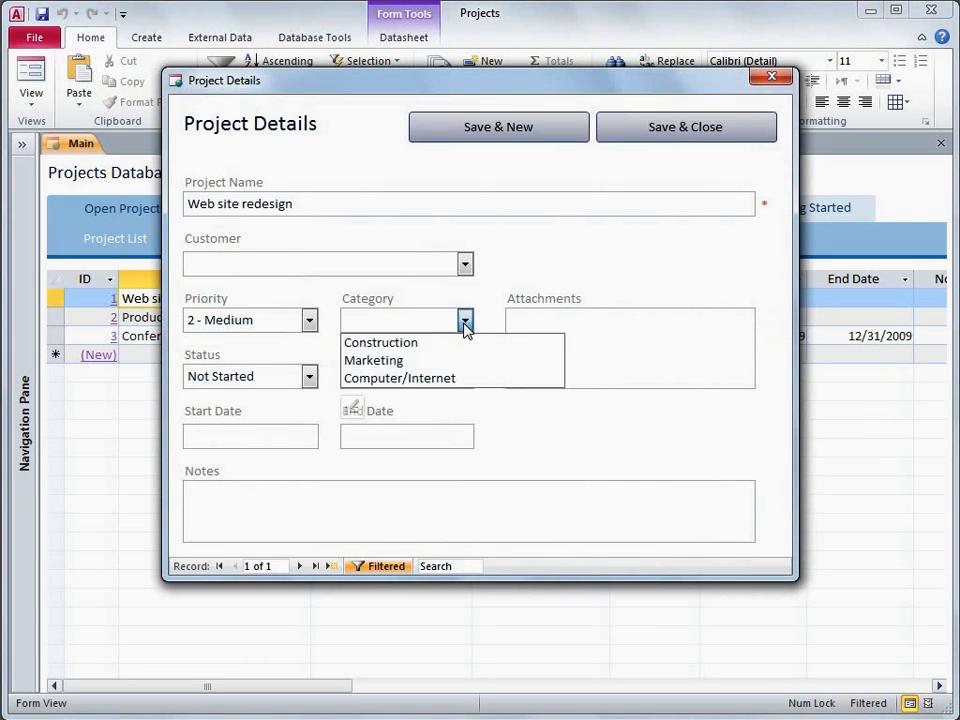
click(446, 378)
Set the Web site redesign project's start date to 12/14/2009, and save and close the record
click(299, 434)
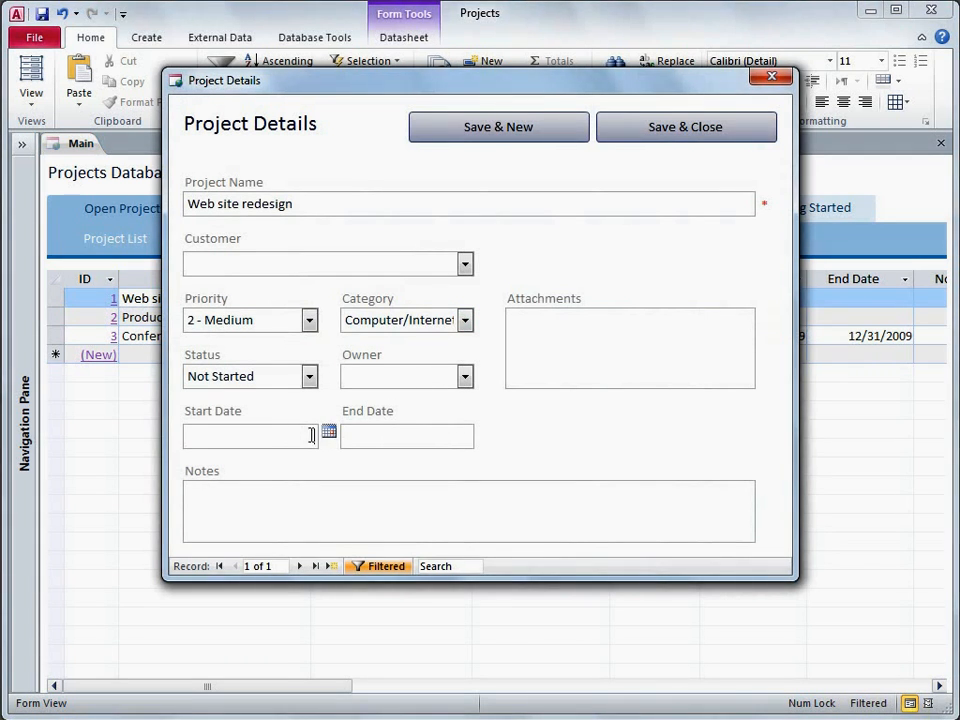
click(329, 432)
click(329, 452)
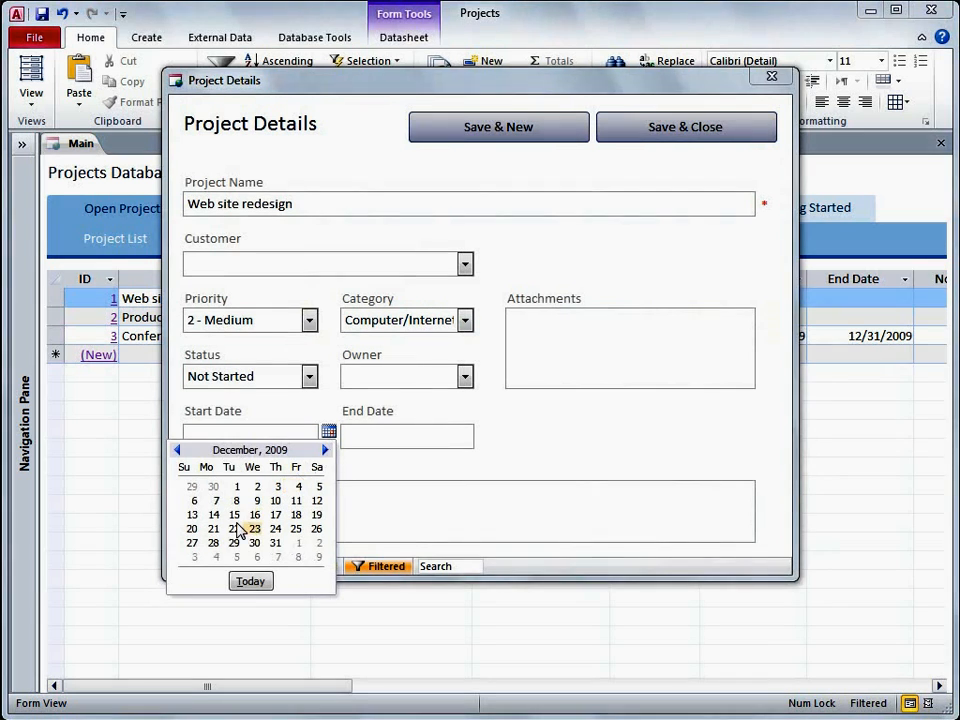
click(215, 514)
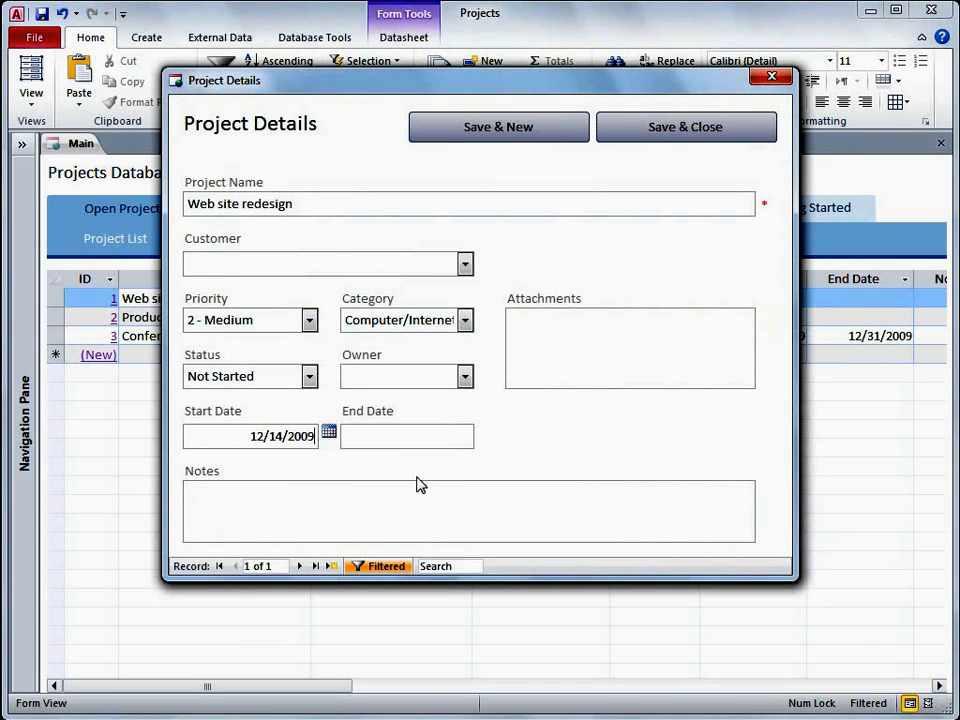
click(620, 130)
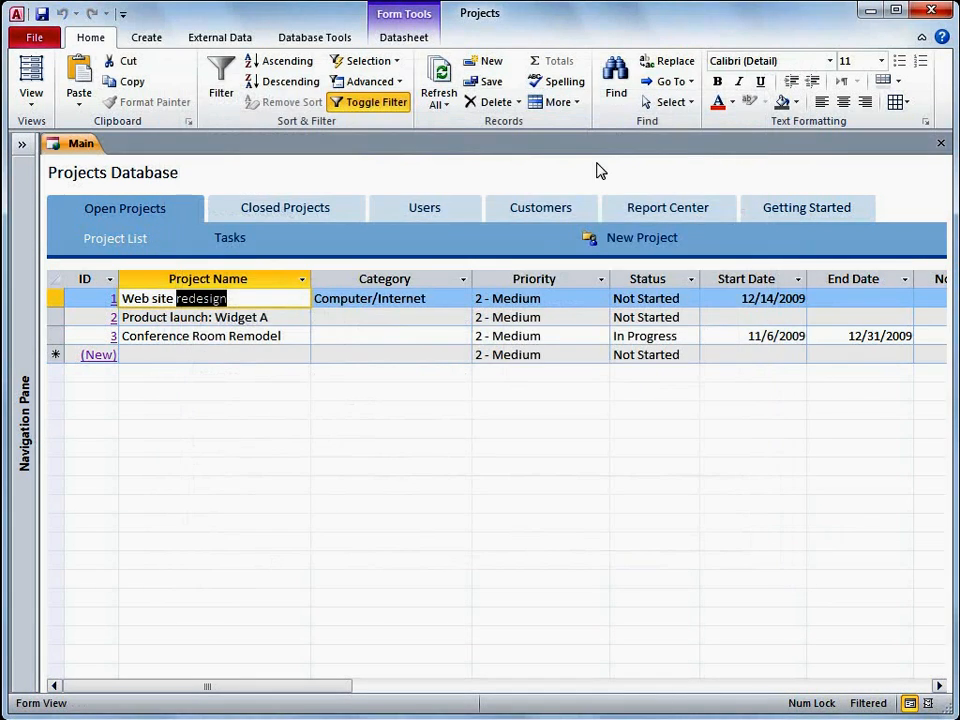
Add a task titled "Choose paint colors" in the open projects' task list
drag(270, 690, 543, 714)
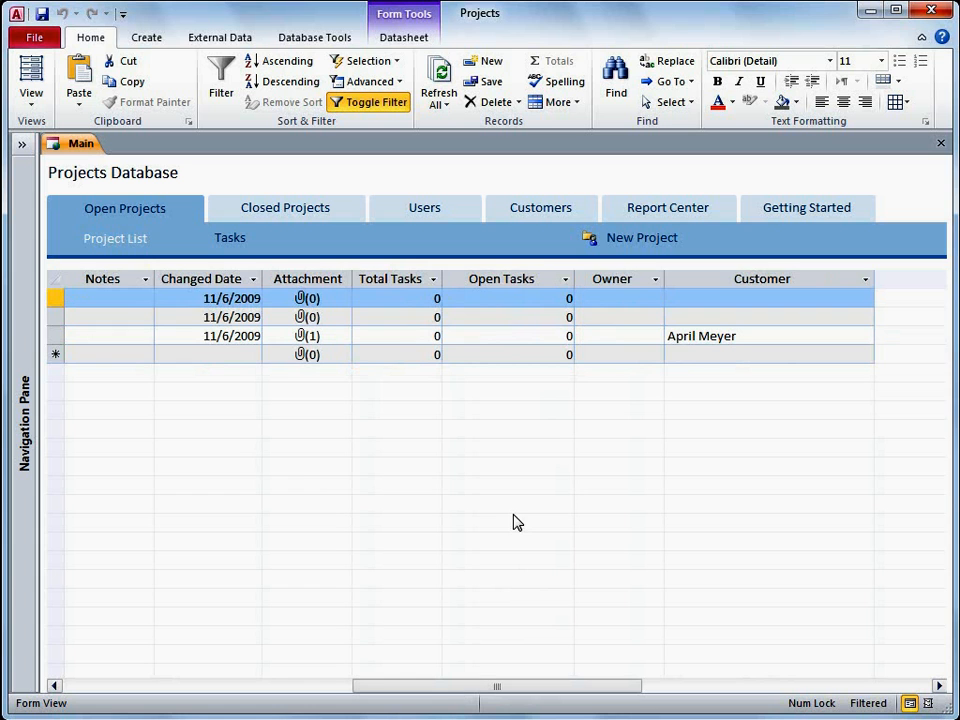
click(233, 240)
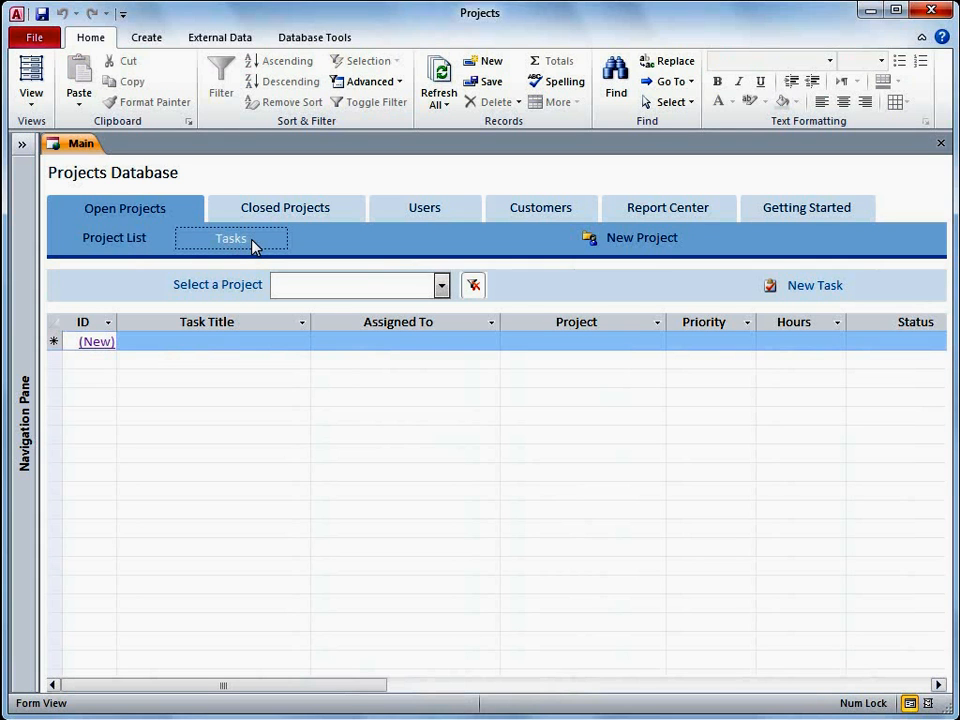
click(246, 341)
text(C)
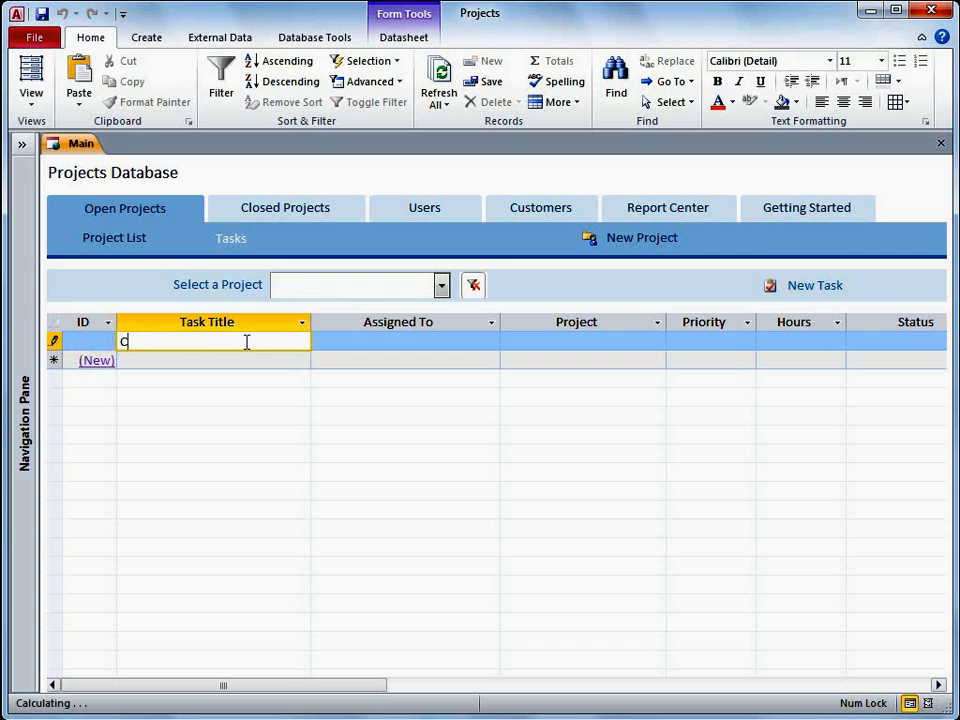
text(hoose paint colo)
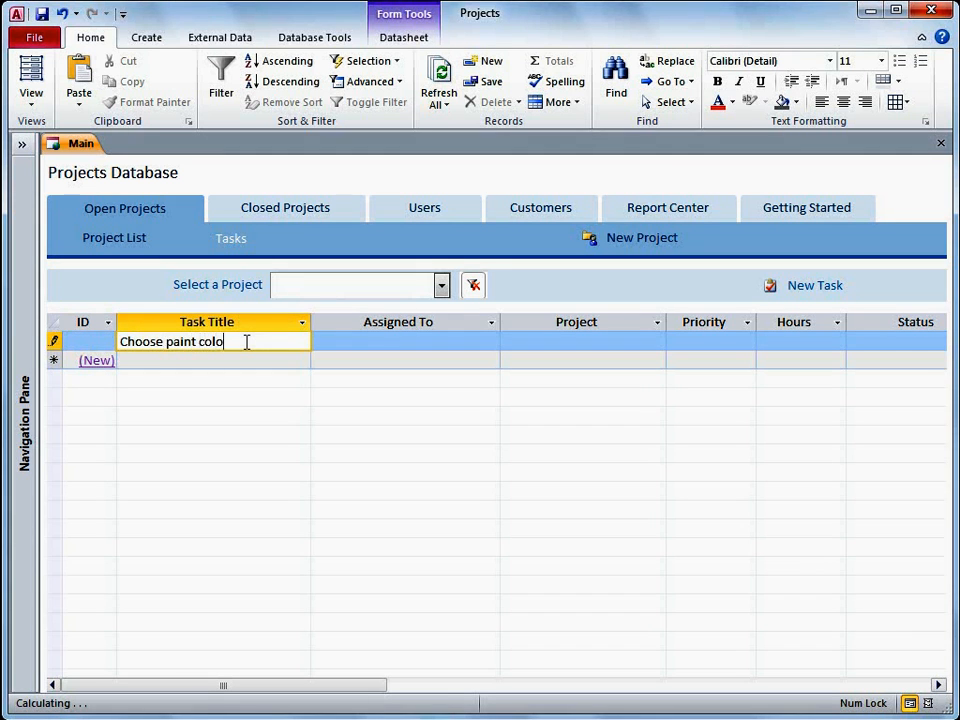
Assign the "Choose paint colors" task to the first listed user and link it to the Conference Room Remodel project
click(359, 343)
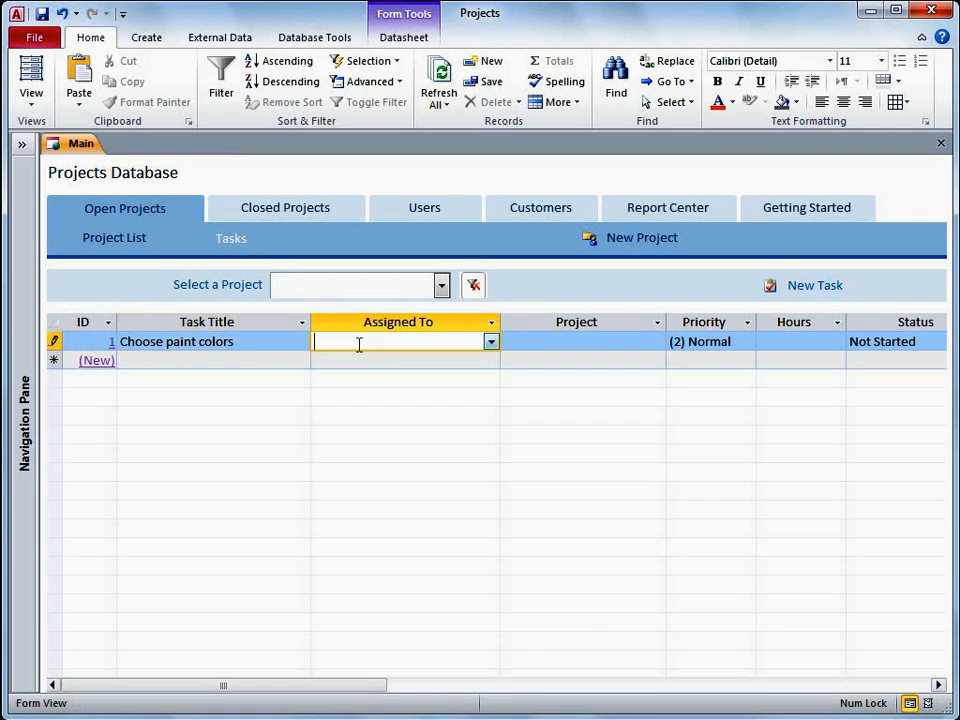
click(489, 342)
click(487, 359)
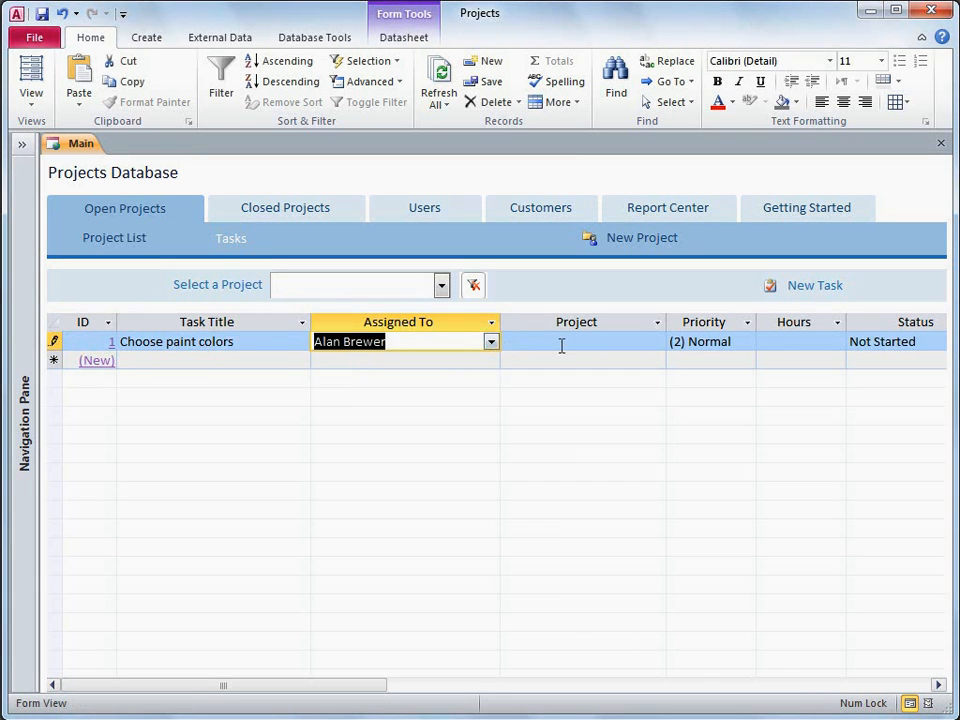
click(600, 340)
click(657, 342)
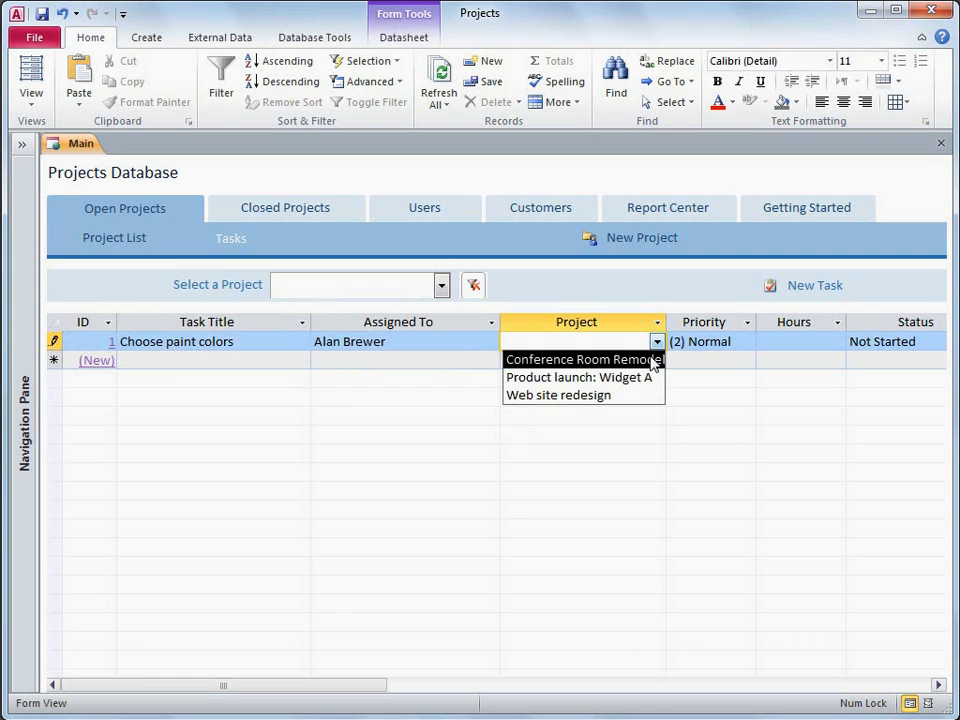
click(654, 359)
Create a new task named "Order conference table" in the task details form and link it to the Conference Room Remodel project
click(807, 287)
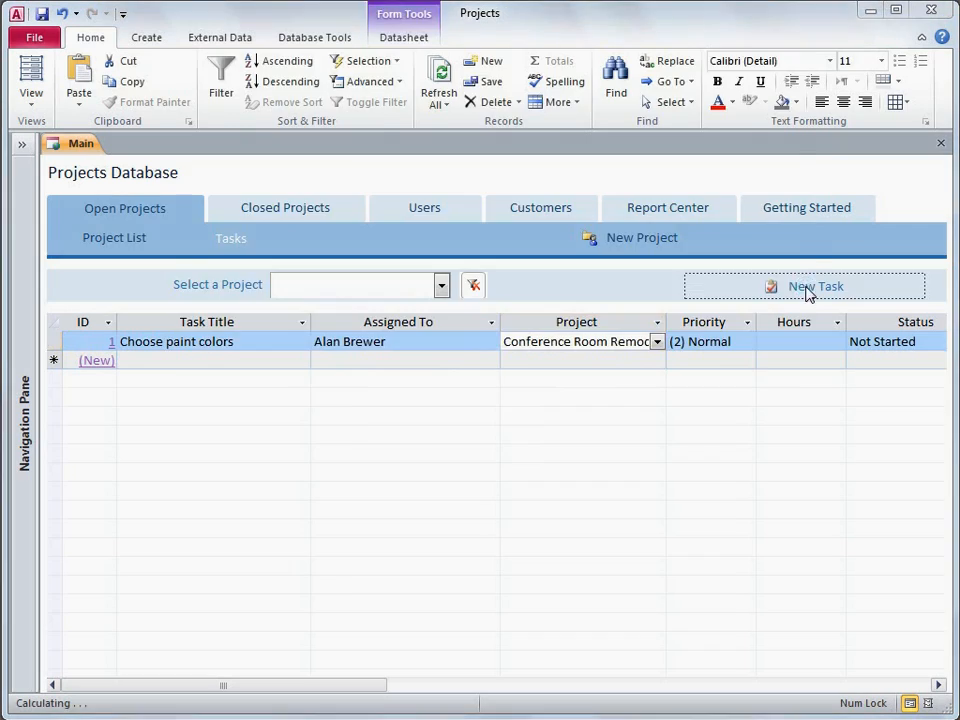
text(Order conference table)
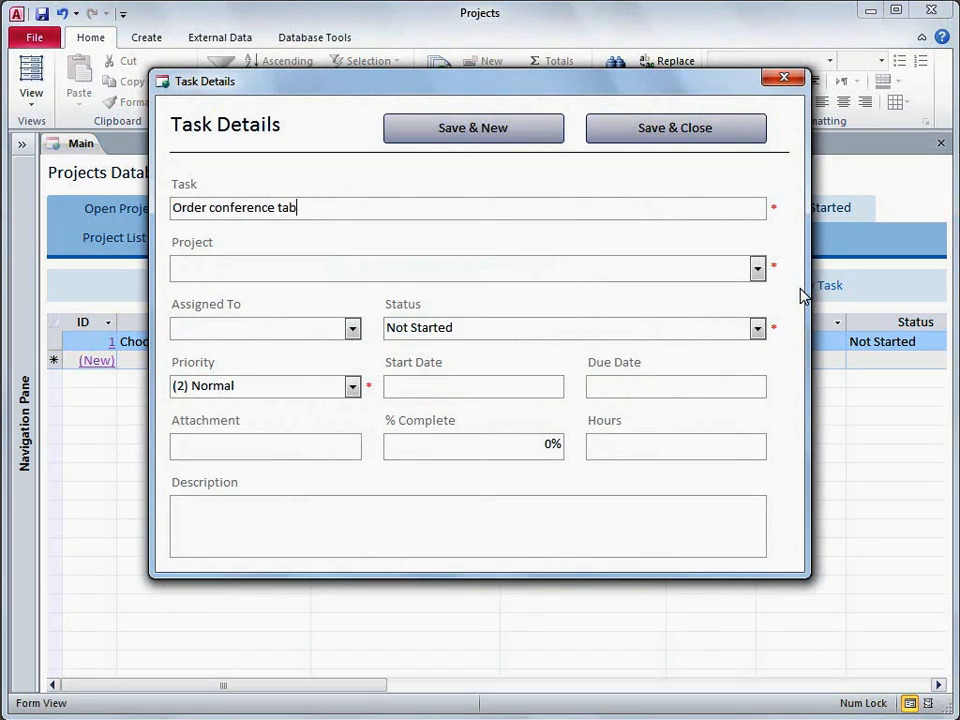
click(757, 268)
click(750, 290)
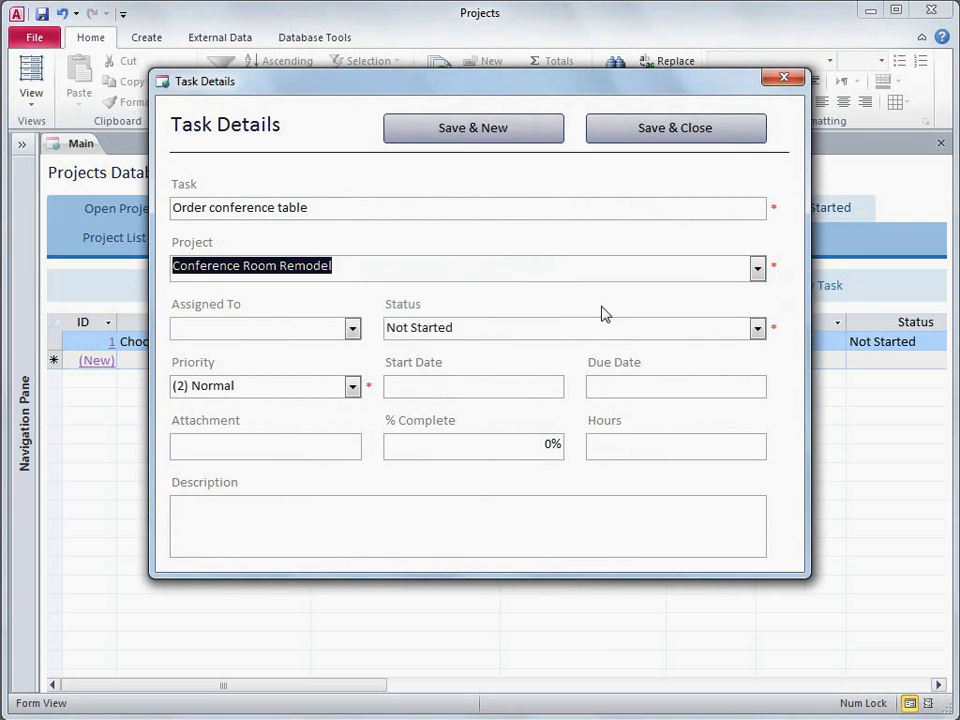
Assign the "Order conference table" task to the first listed user, set its status to In Progress, and save and close it
click(352, 329)
click(345, 346)
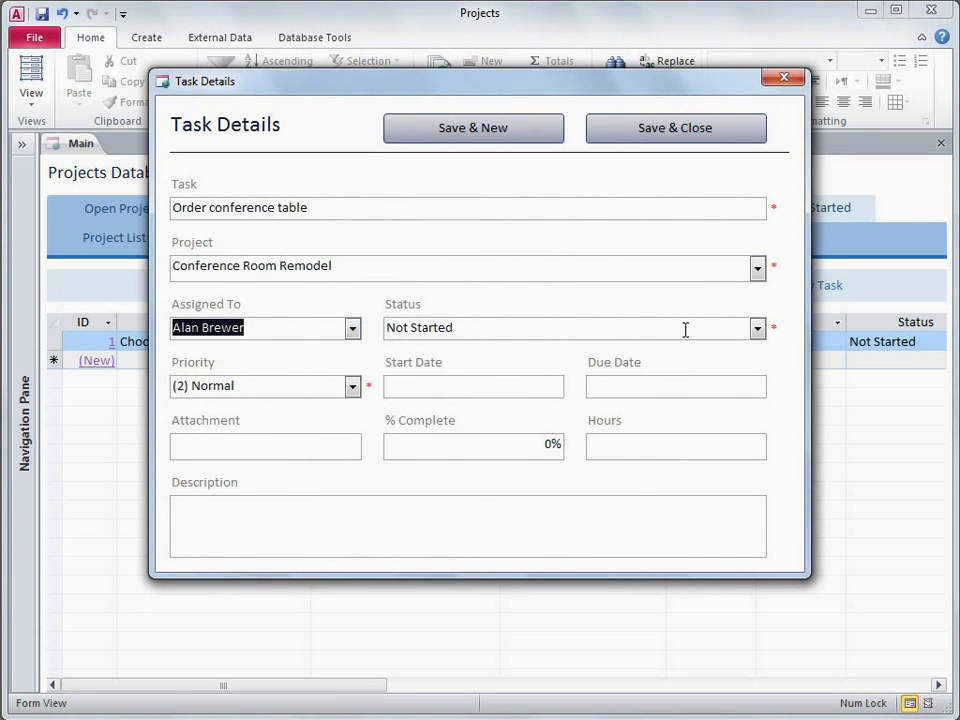
click(757, 332)
click(737, 366)
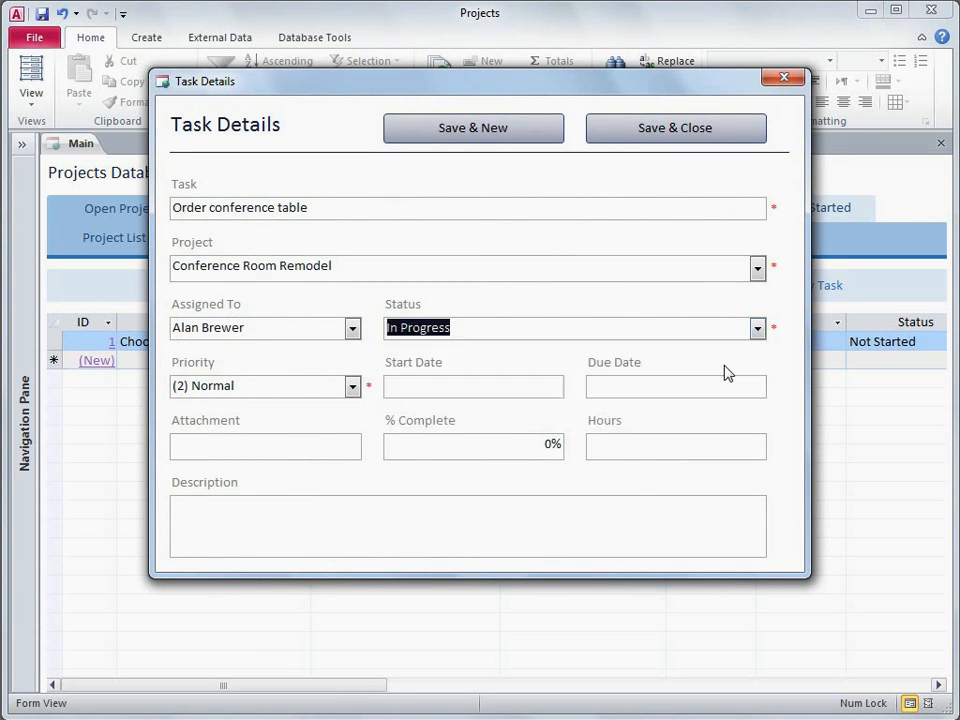
click(737, 144)
Set the Conference Room Remodel project's status to Completed, save and close it, and refresh the open project list
click(136, 238)
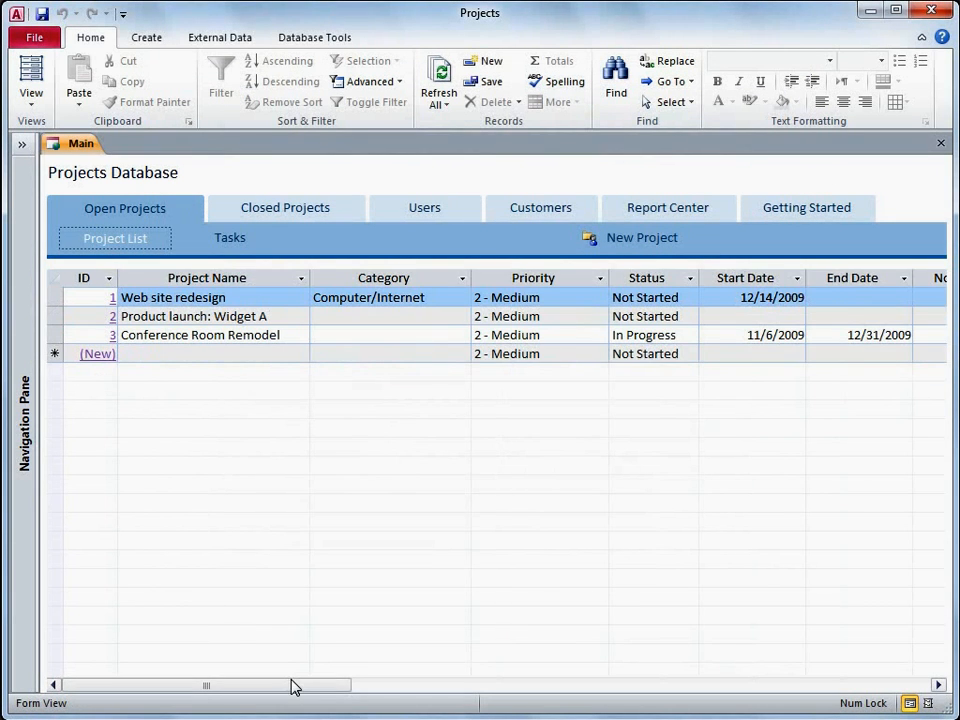
drag(309, 686, 535, 688)
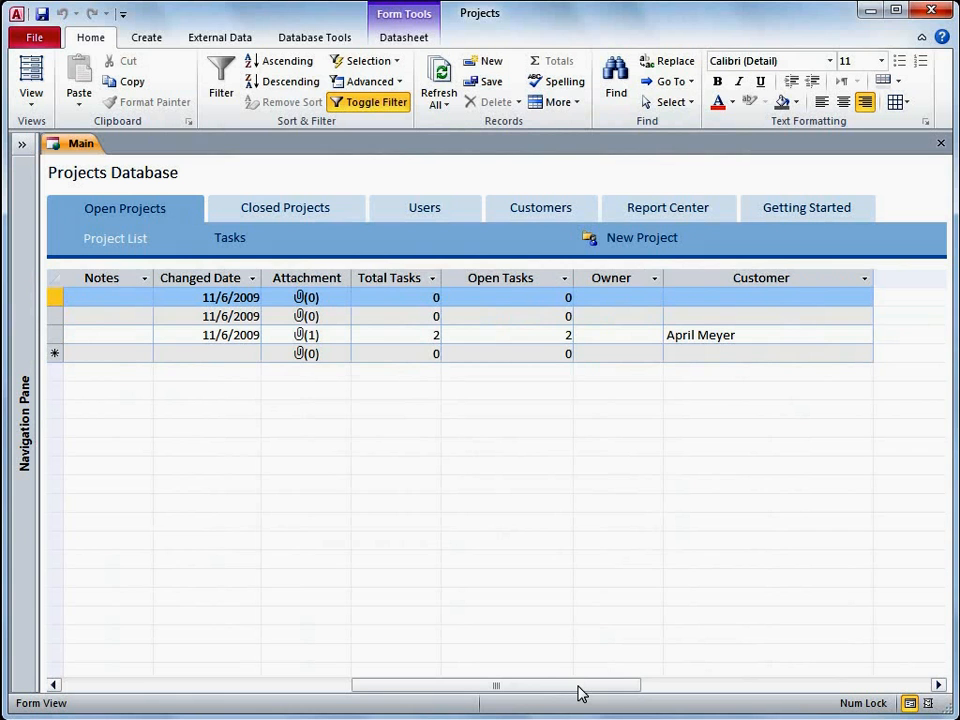
drag(581, 693, 240, 675)
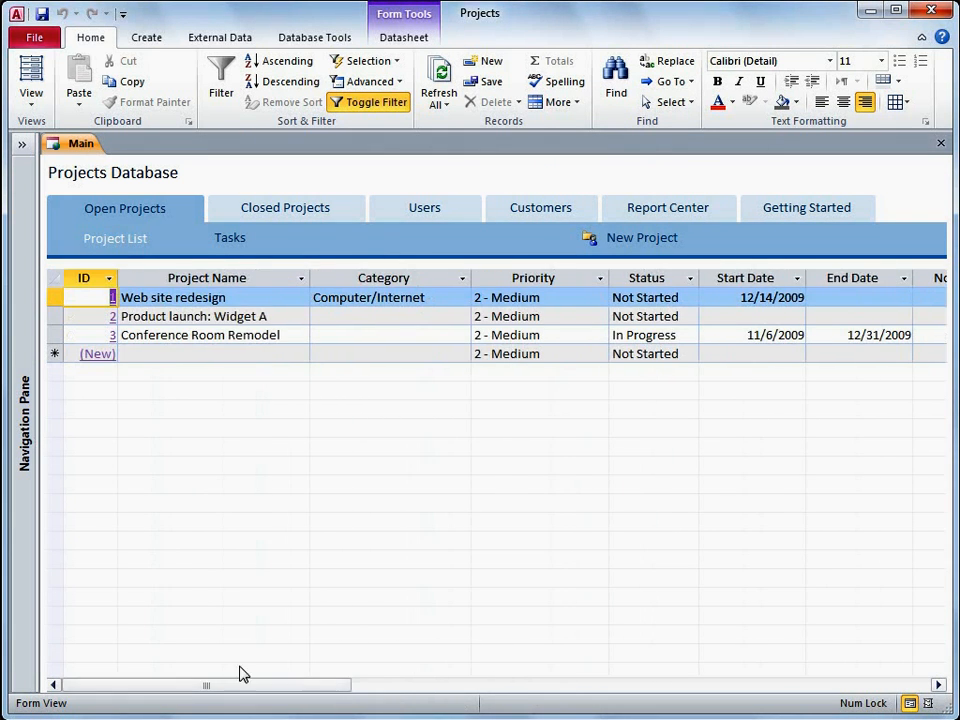
click(230, 340)
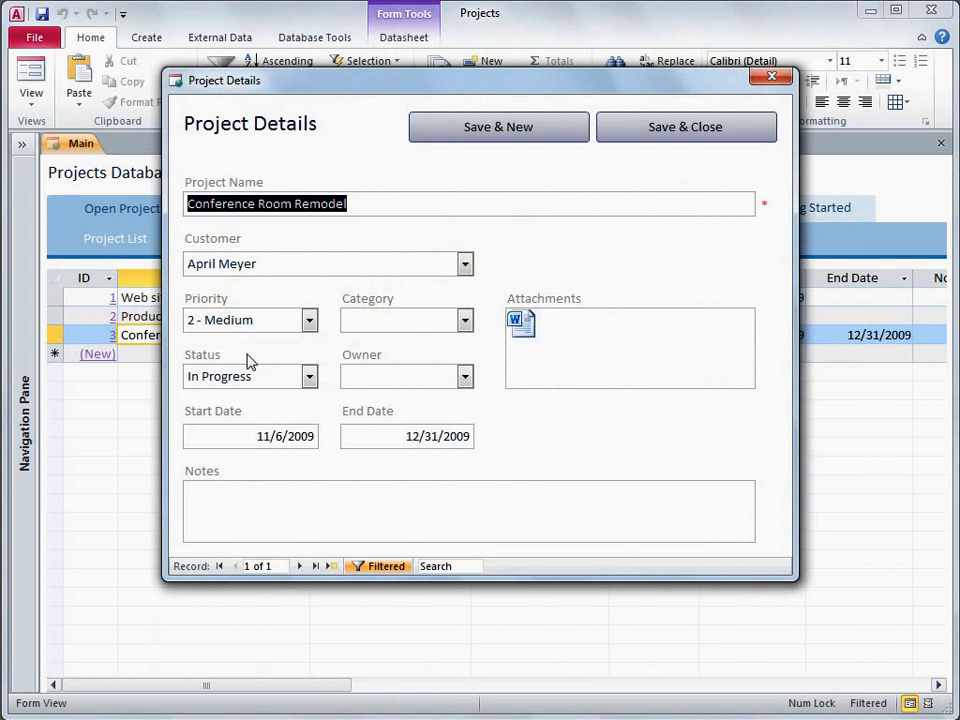
click(310, 381)
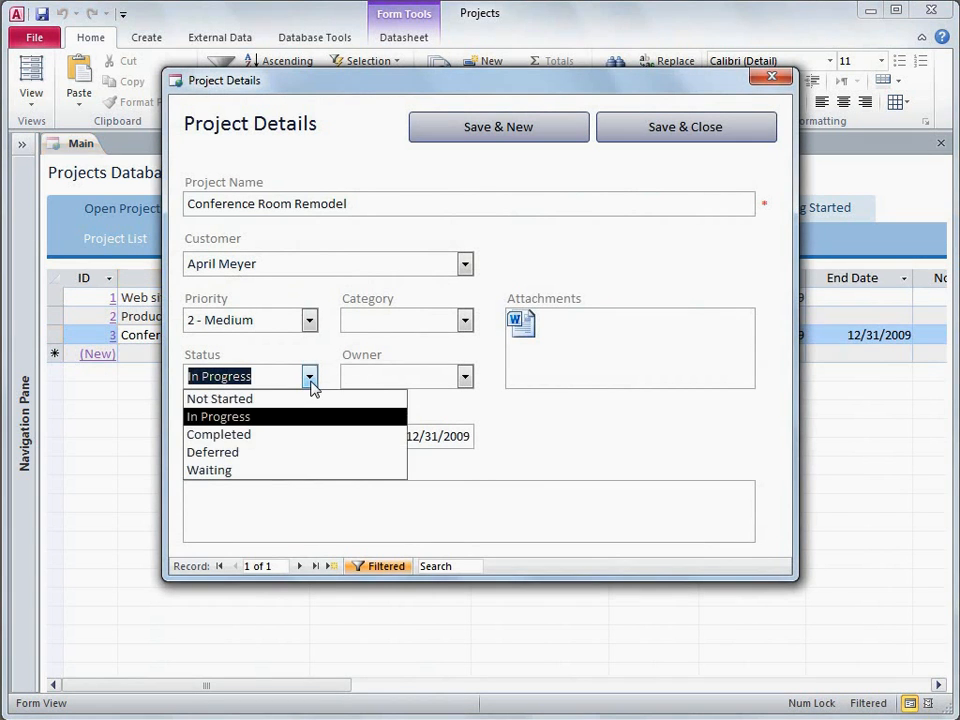
click(274, 434)
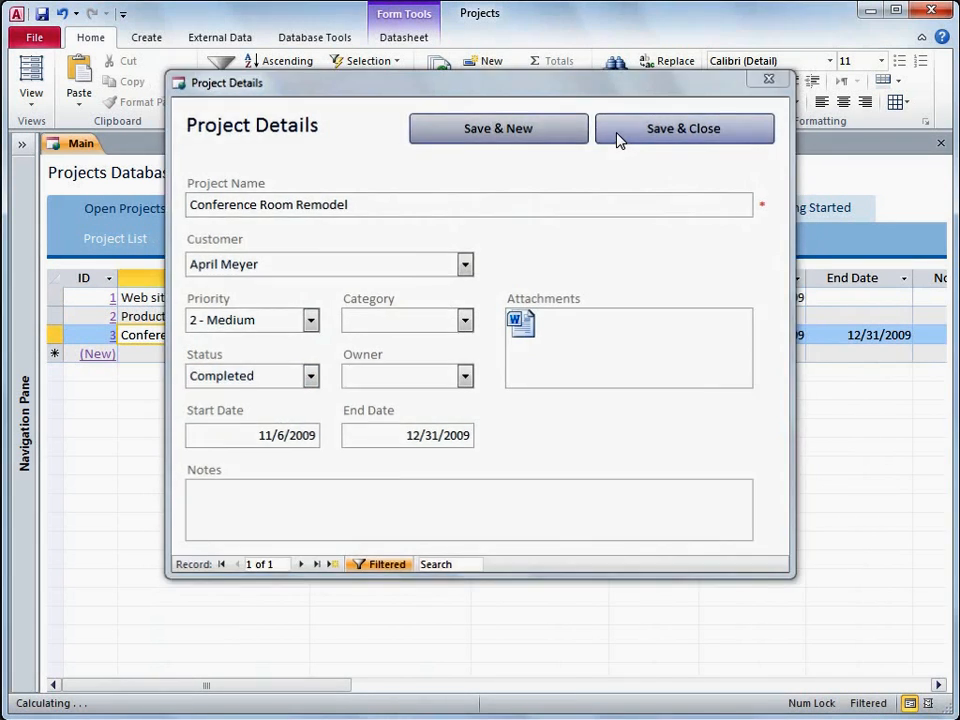
click(617, 137)
click(441, 78)
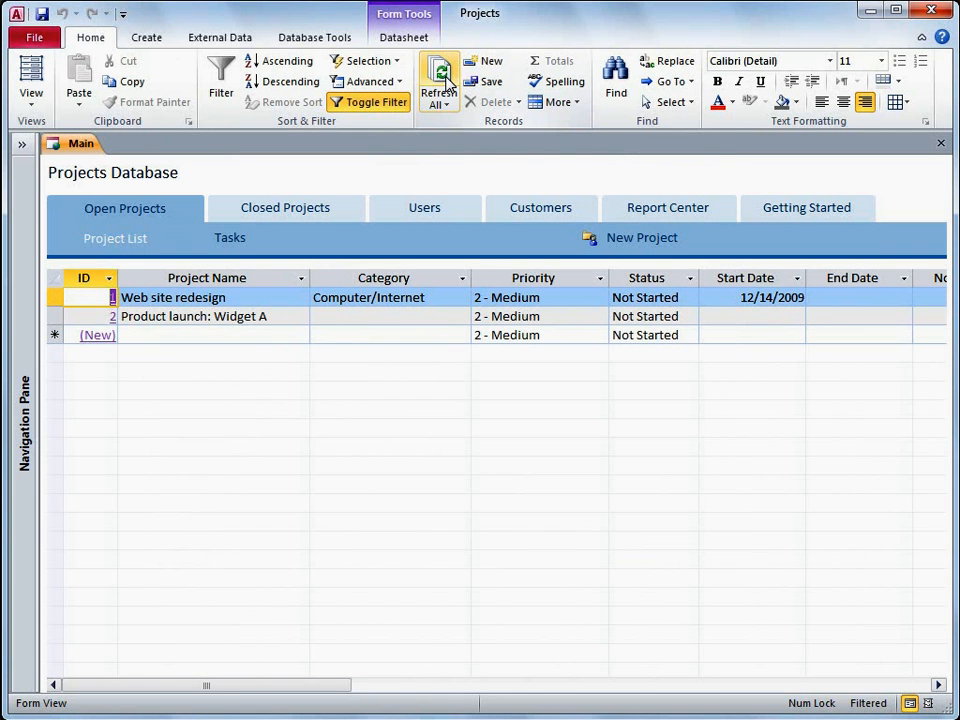
Review the closed projects list and the tasks belonging to closed projects
click(296, 212)
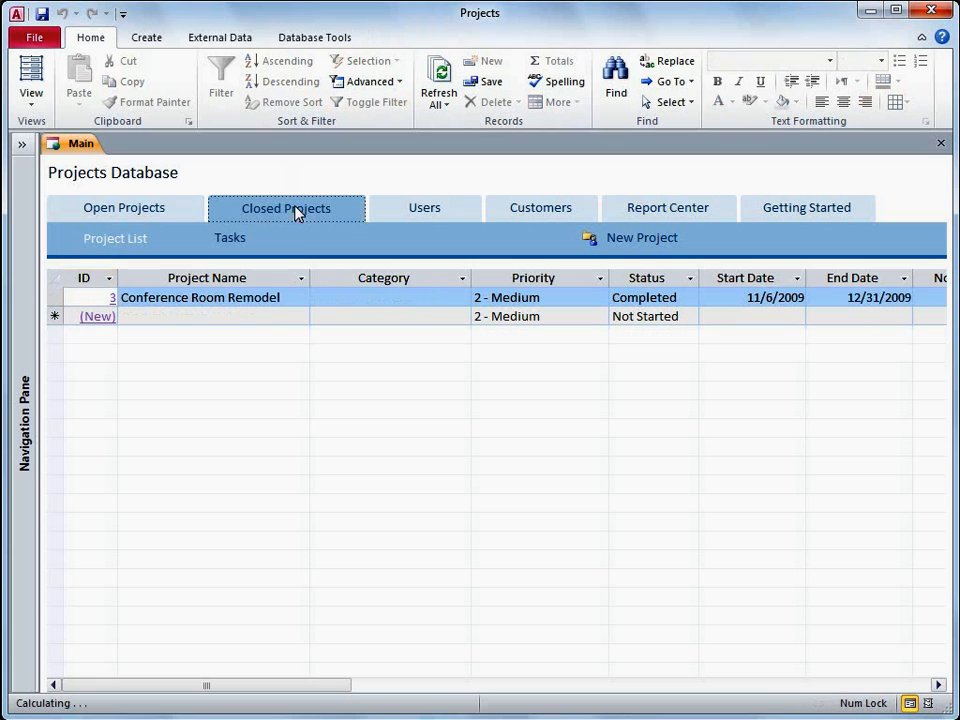
click(244, 297)
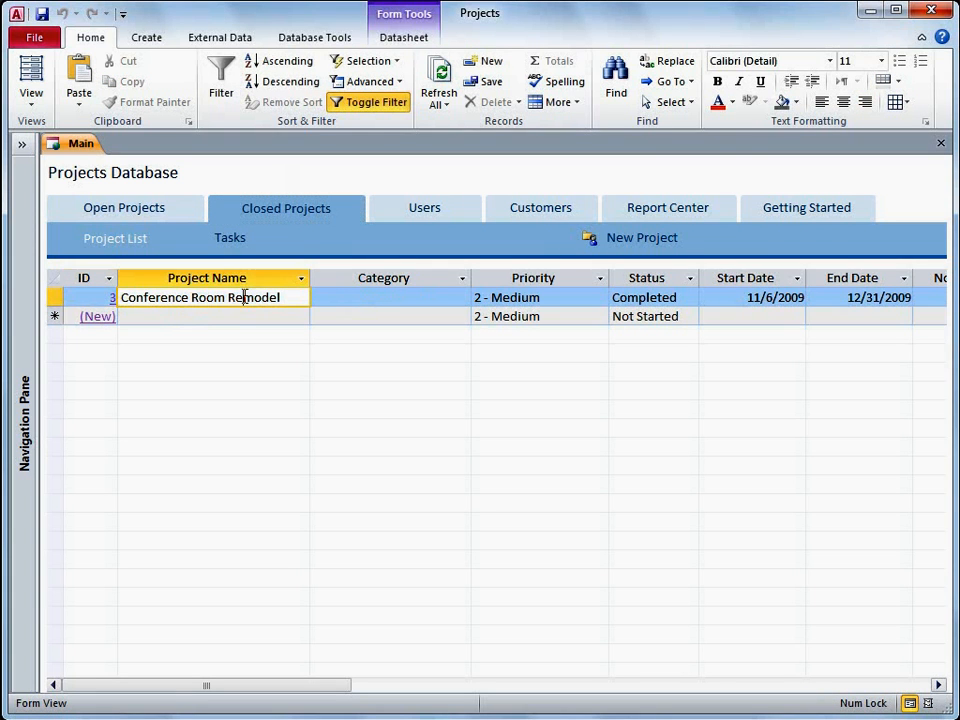
click(231, 244)
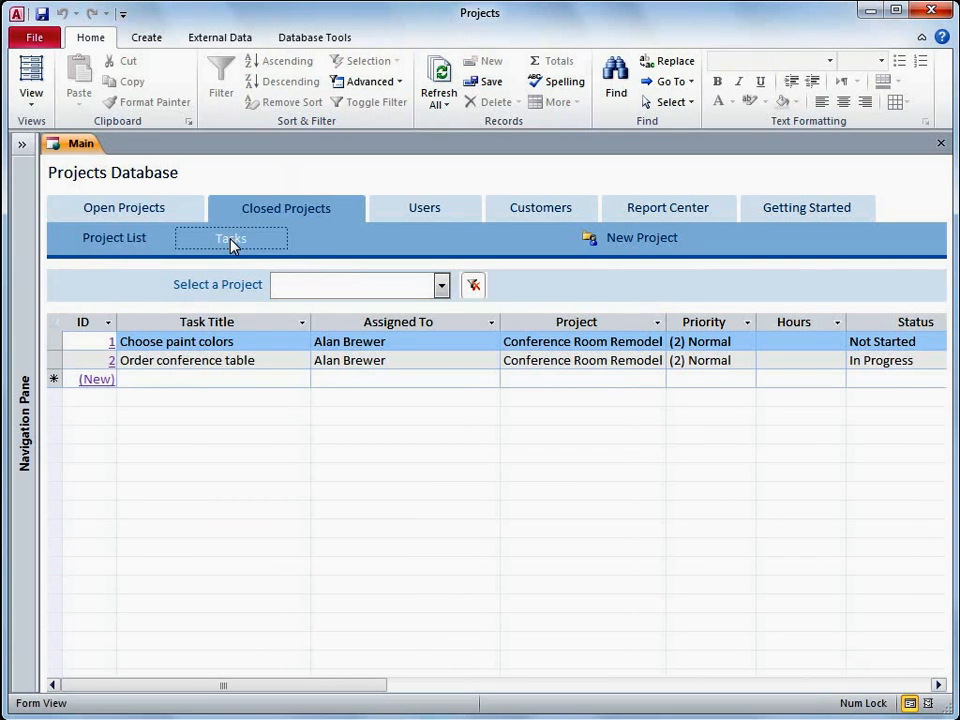
Add a second user to the users list by entering the person's full name, and save the row
click(392, 214)
click(360, 315)
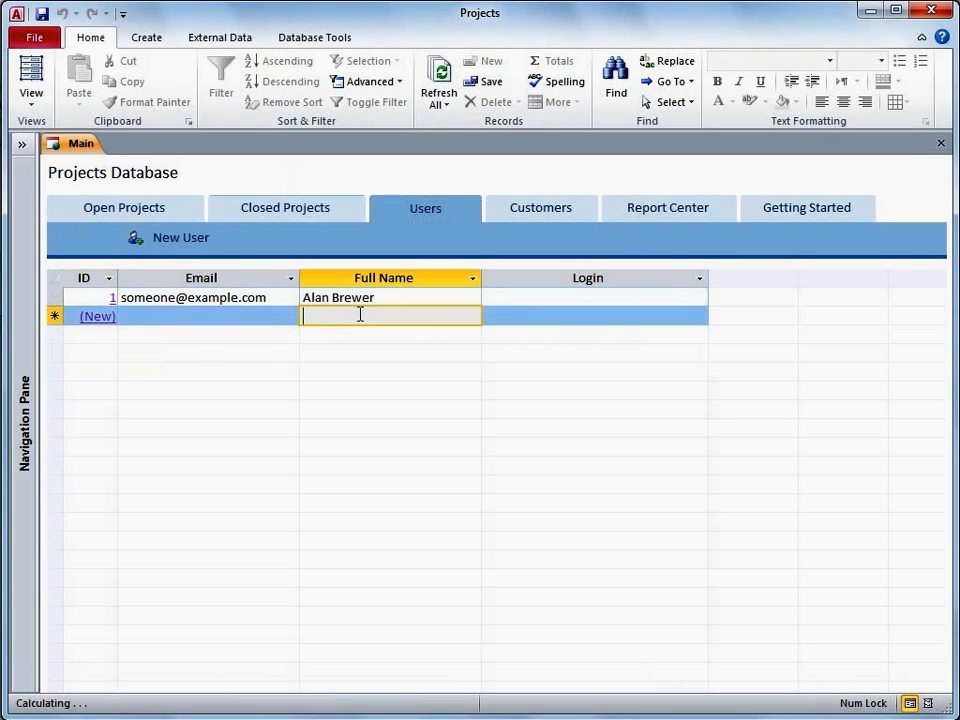
text(Wendy Teo)
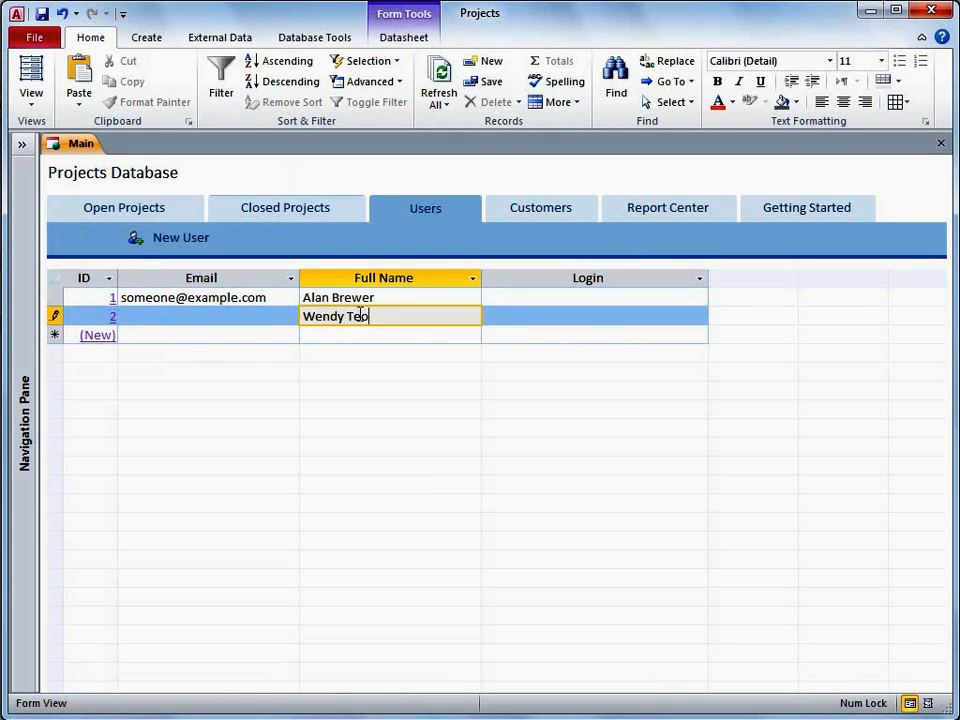
key(Down)
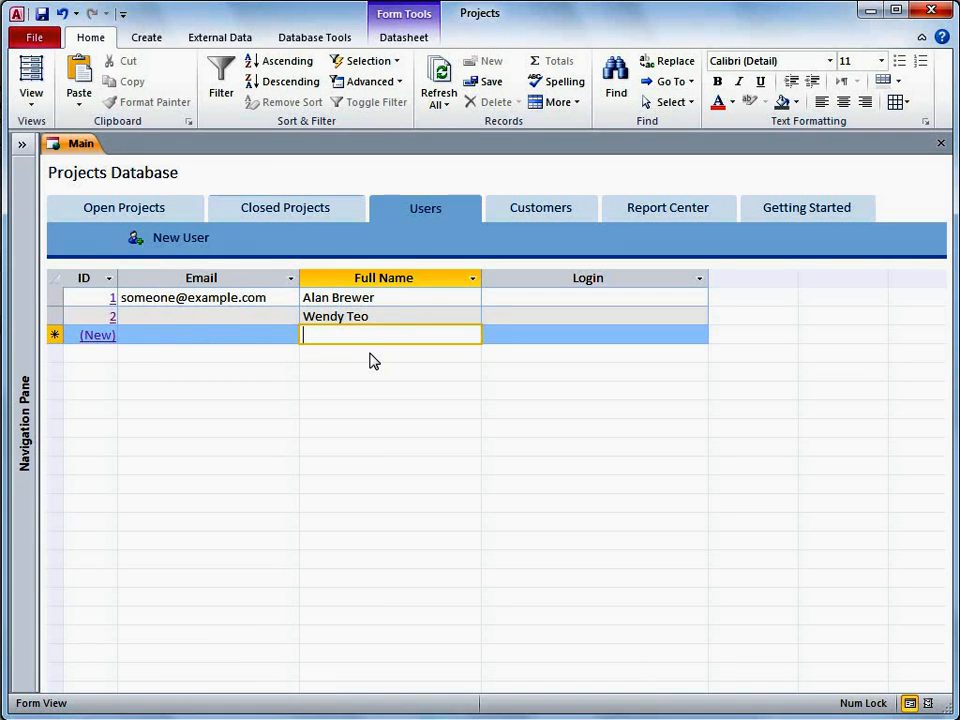
Add a second customer to the customers list with first name, last name and the company Wingtip Toys
click(582, 214)
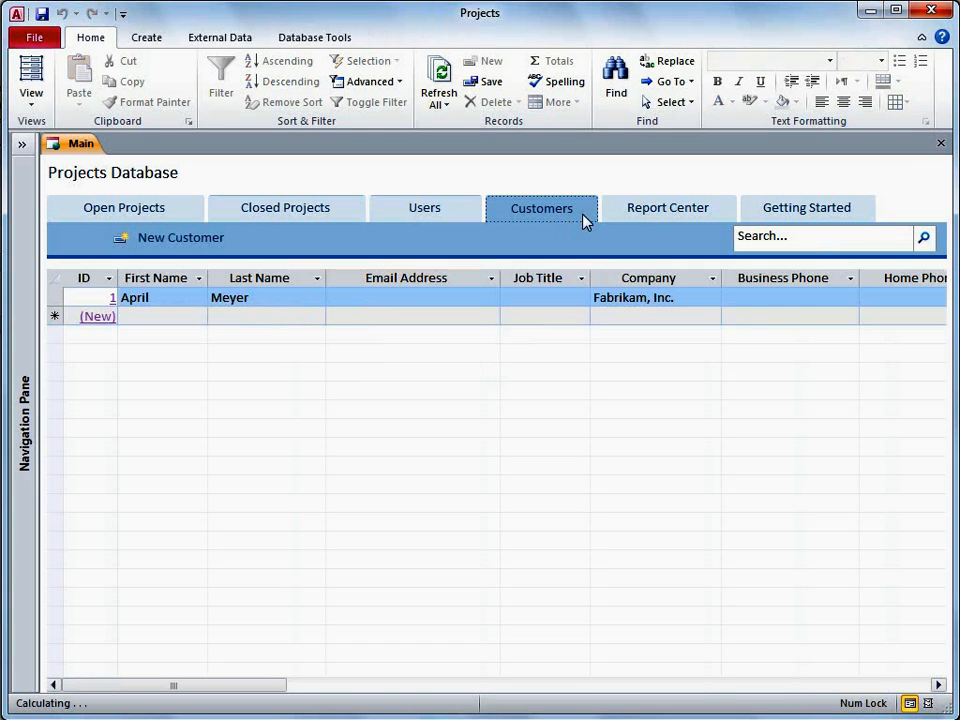
click(191, 318)
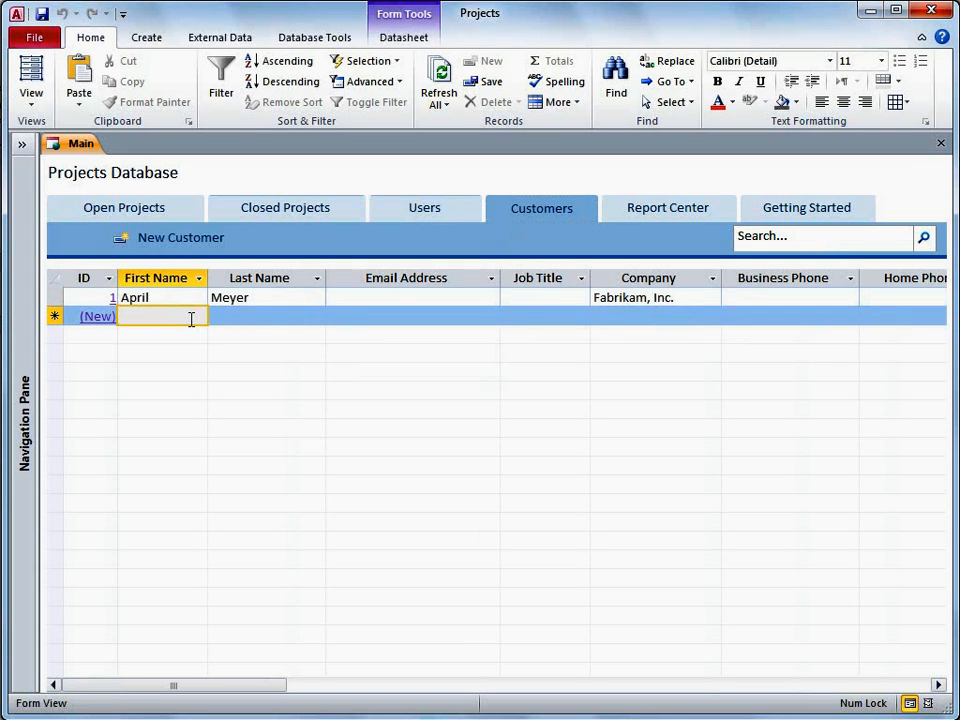
text(Jeffrey)
key(Tab)
text(Zeng)
key(Tab)
key(Tab)
text(Wingtip Toys)
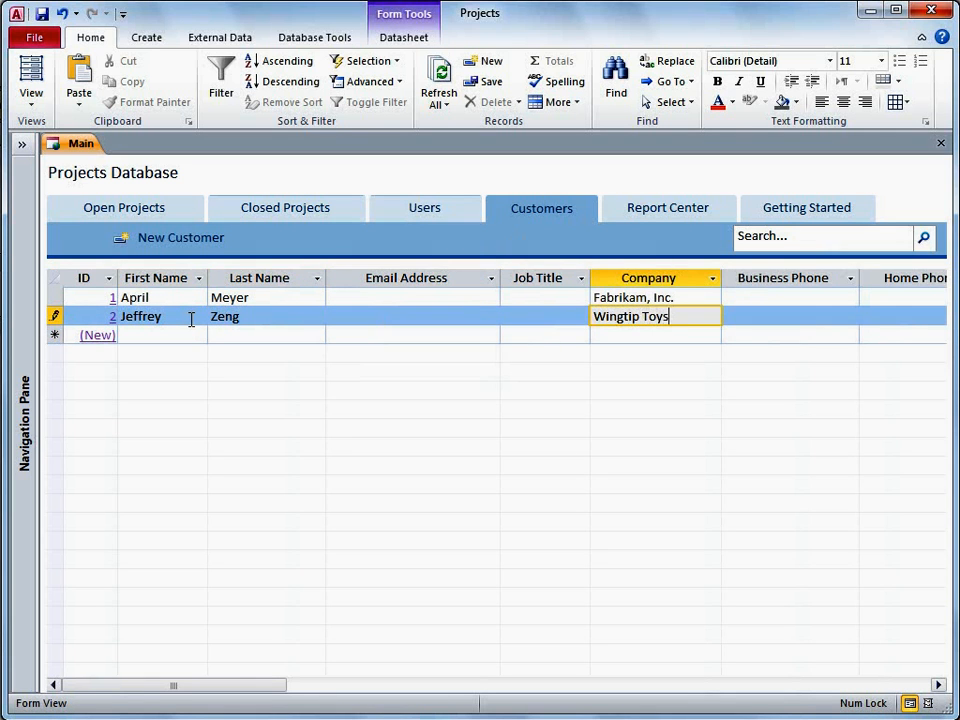
Save the second customer's row, then add a third customer with first and last name in Customer Details, without an attachment, and save it
key(Down)
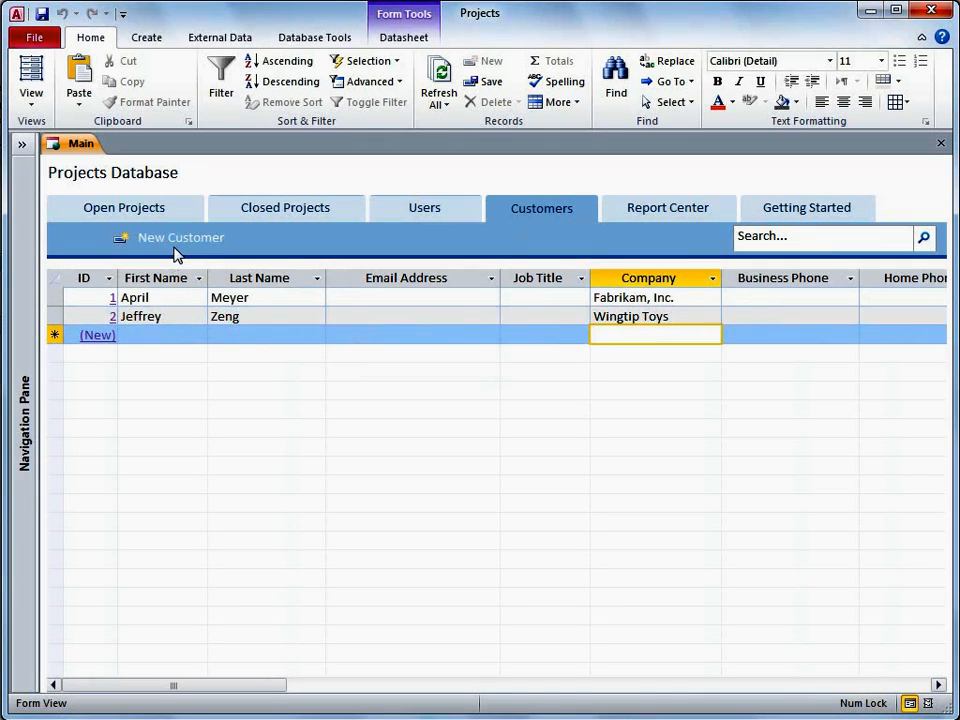
click(176, 244)
text(Jane)
key(Tab)
text(Dow)
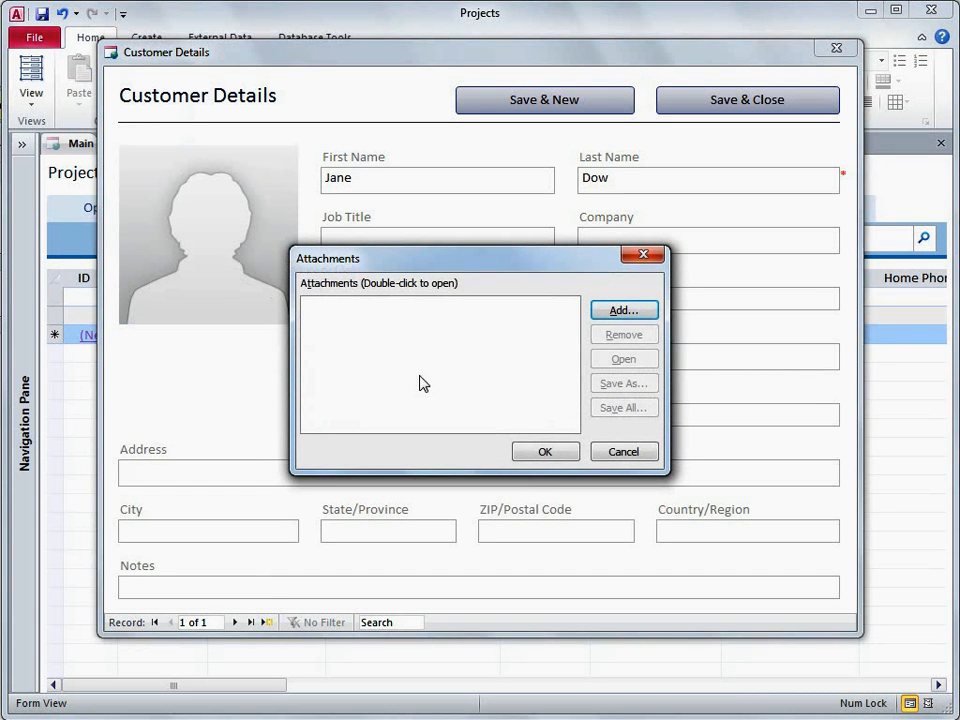
click(616, 458)
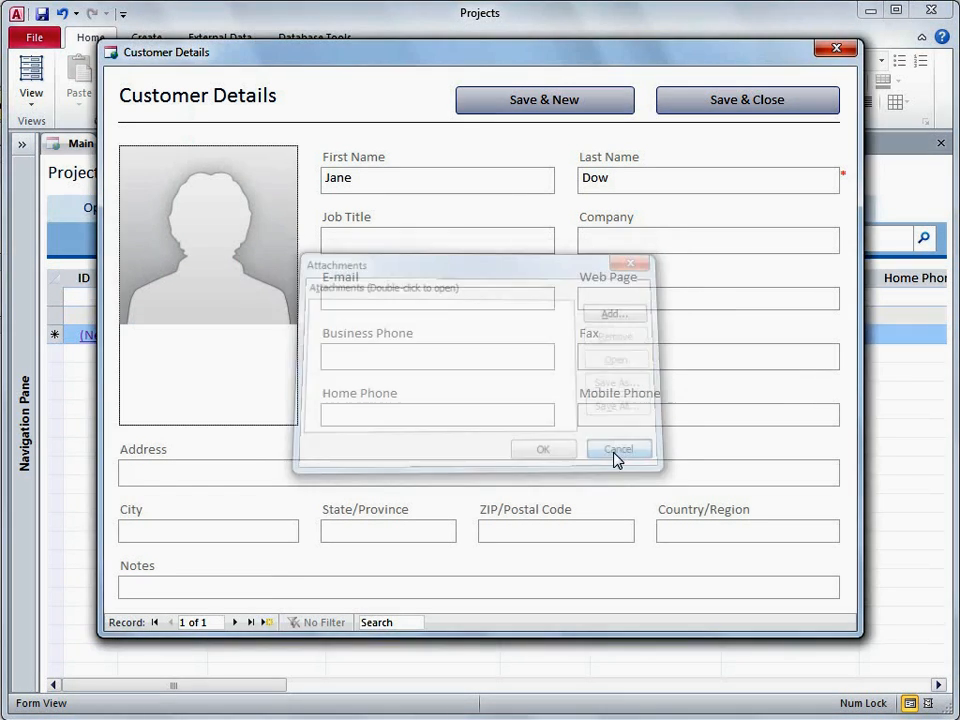
click(677, 110)
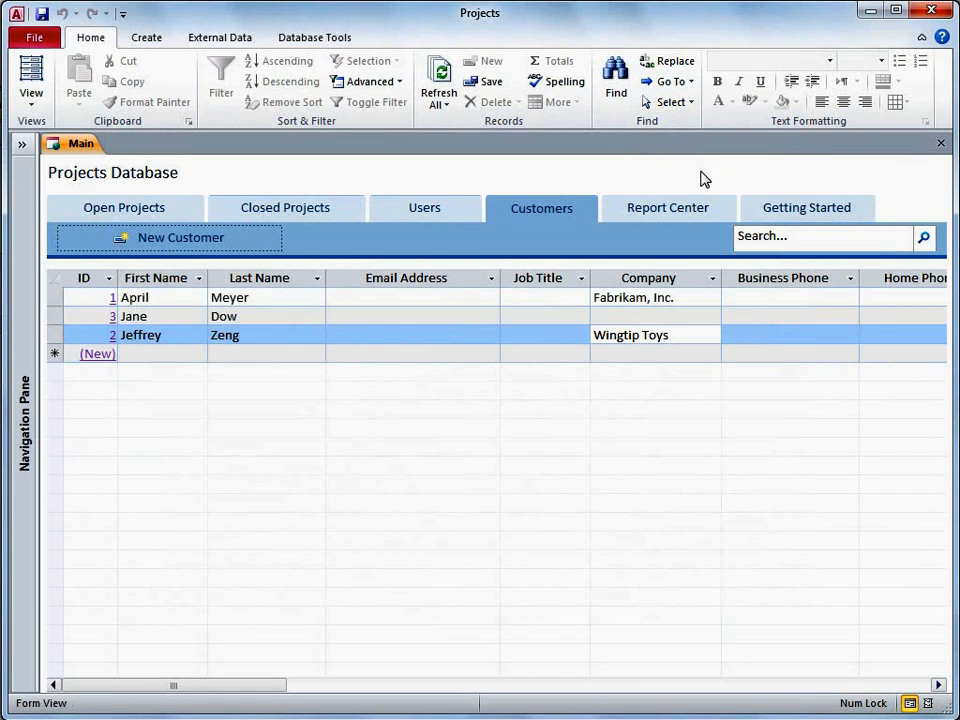
Display the Project History report from the Report Center and open it in its own tab
click(724, 212)
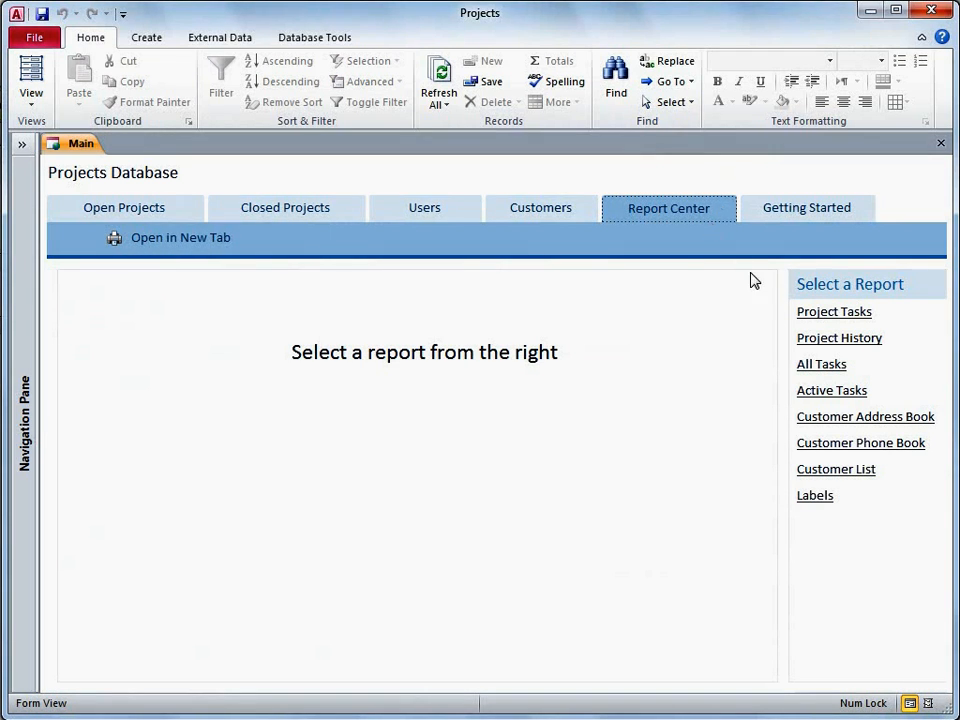
click(805, 340)
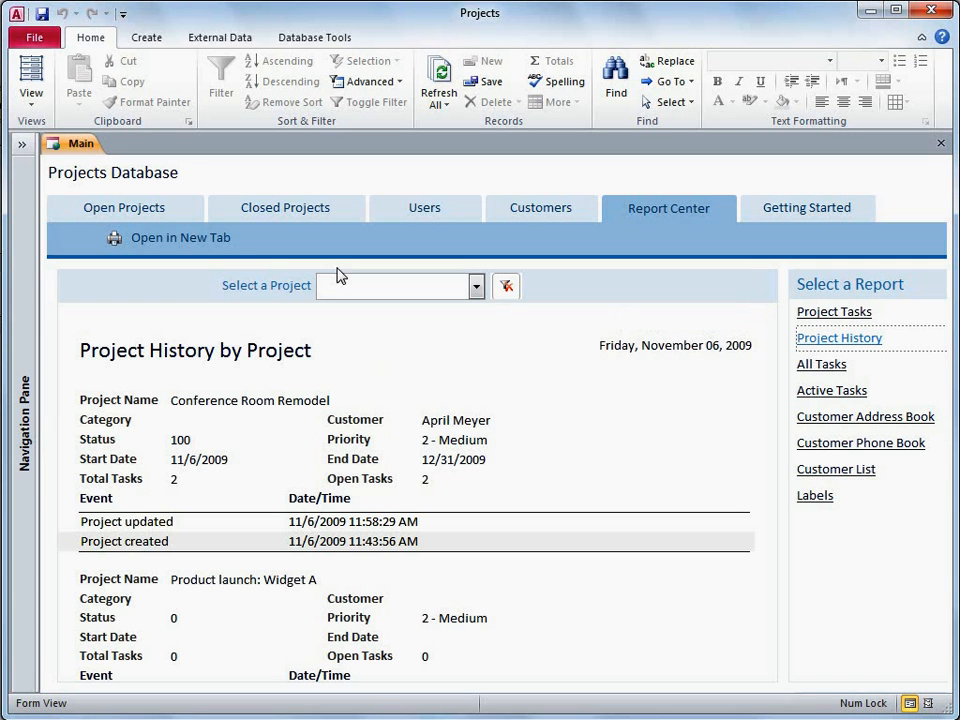
click(225, 240)
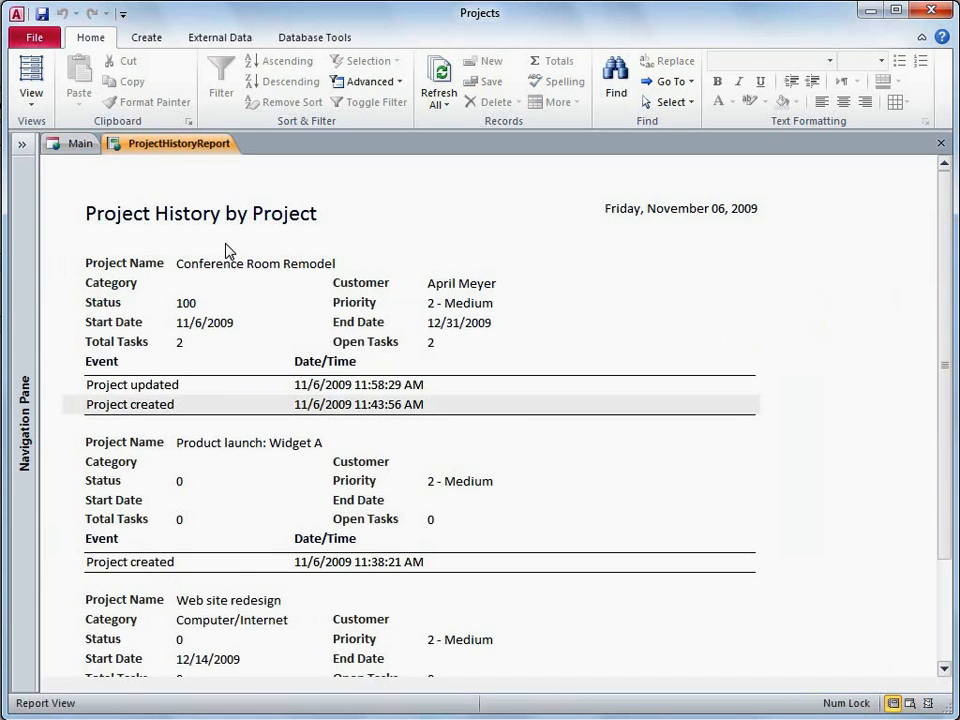
Review the print options for the Project History report, then return to the report and close it
click(33, 37)
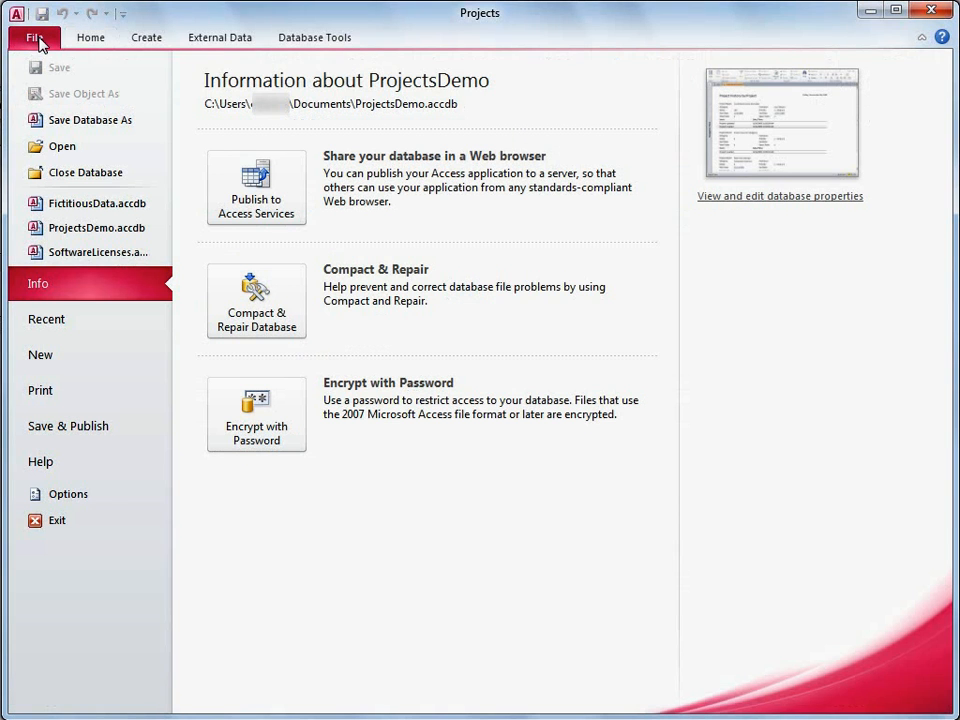
click(86, 391)
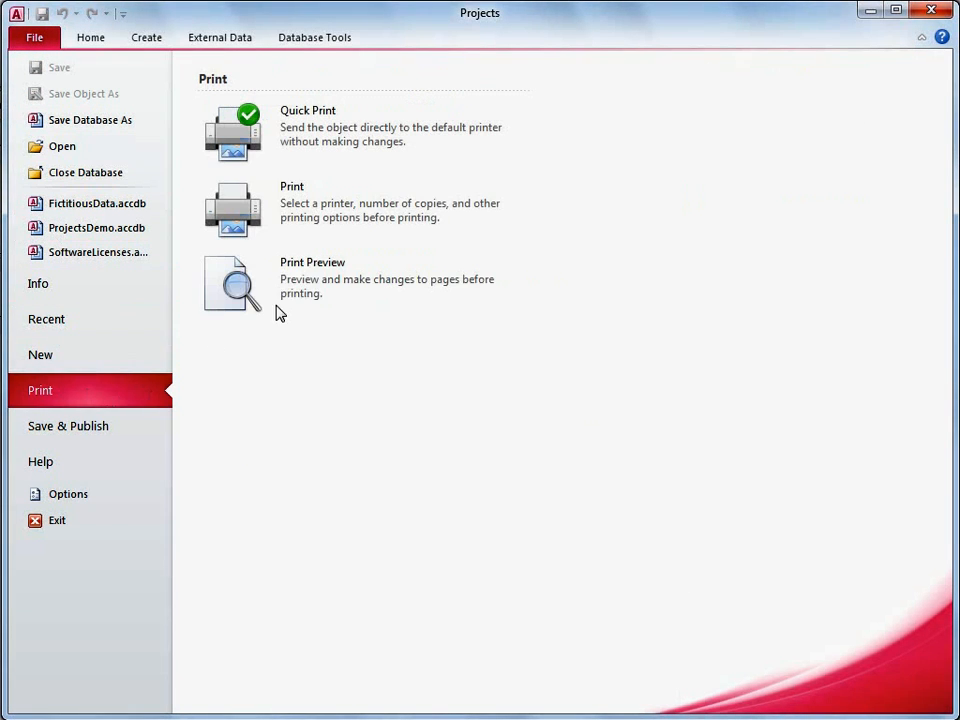
click(52, 42)
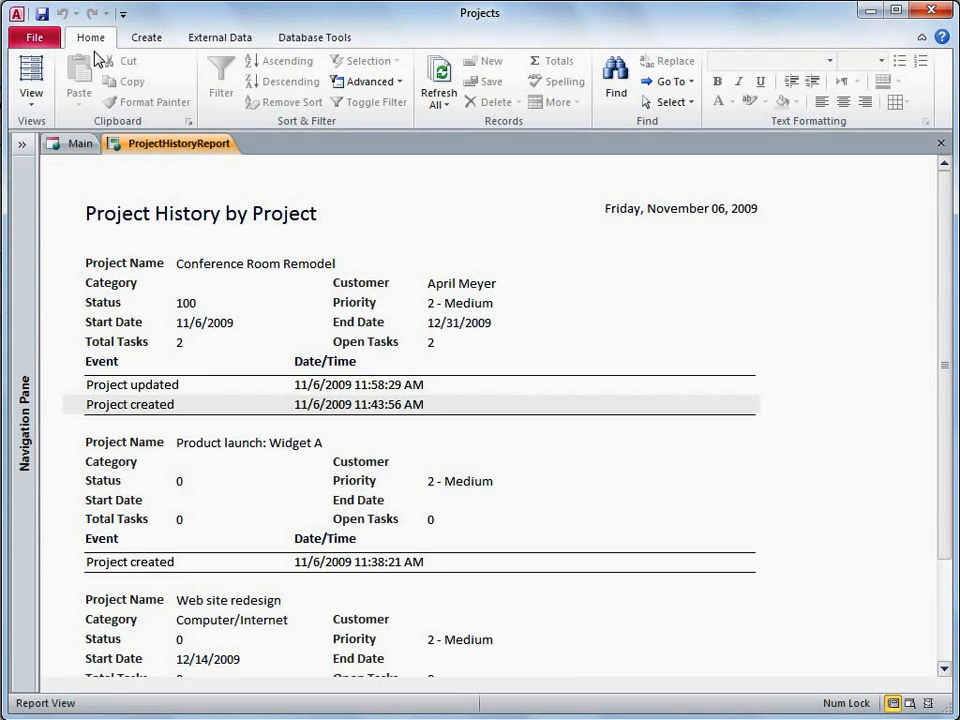
click(939, 146)
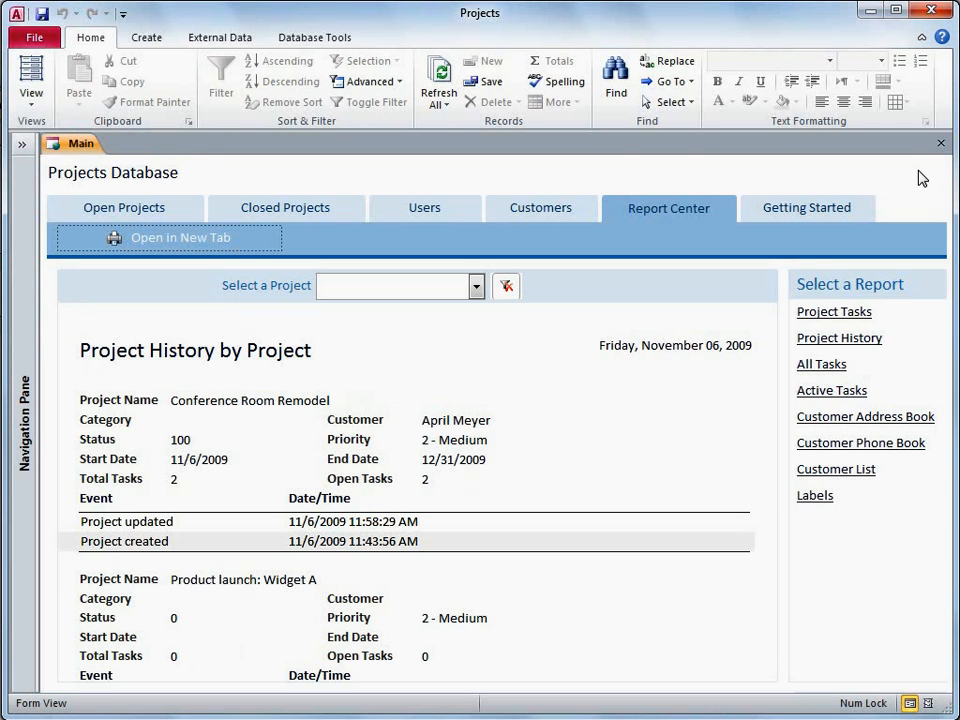
click(52, 46)
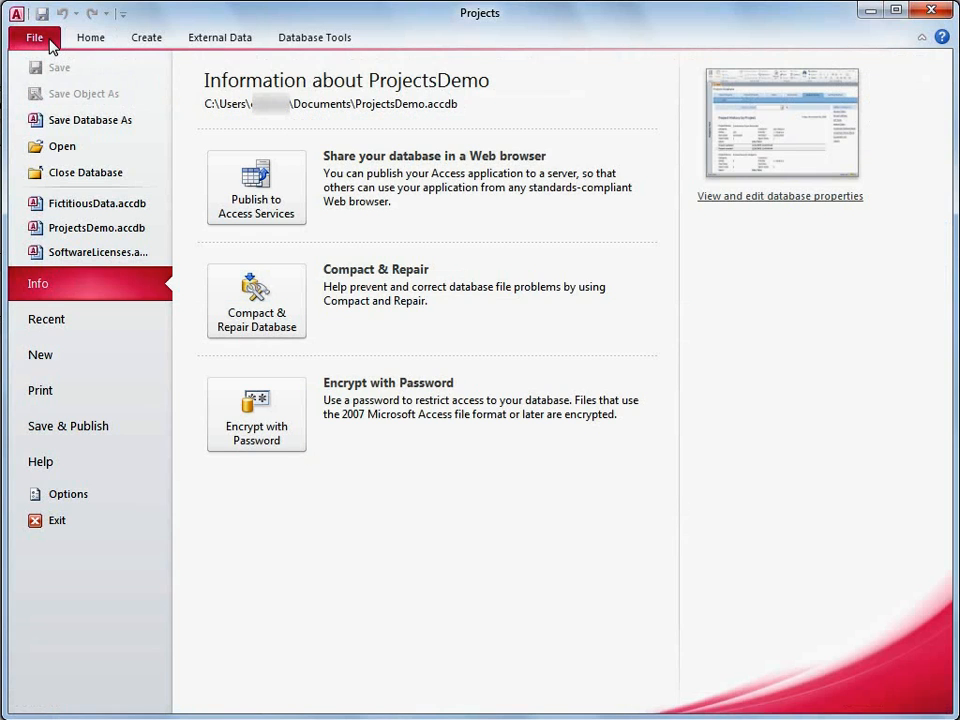
click(288, 183)
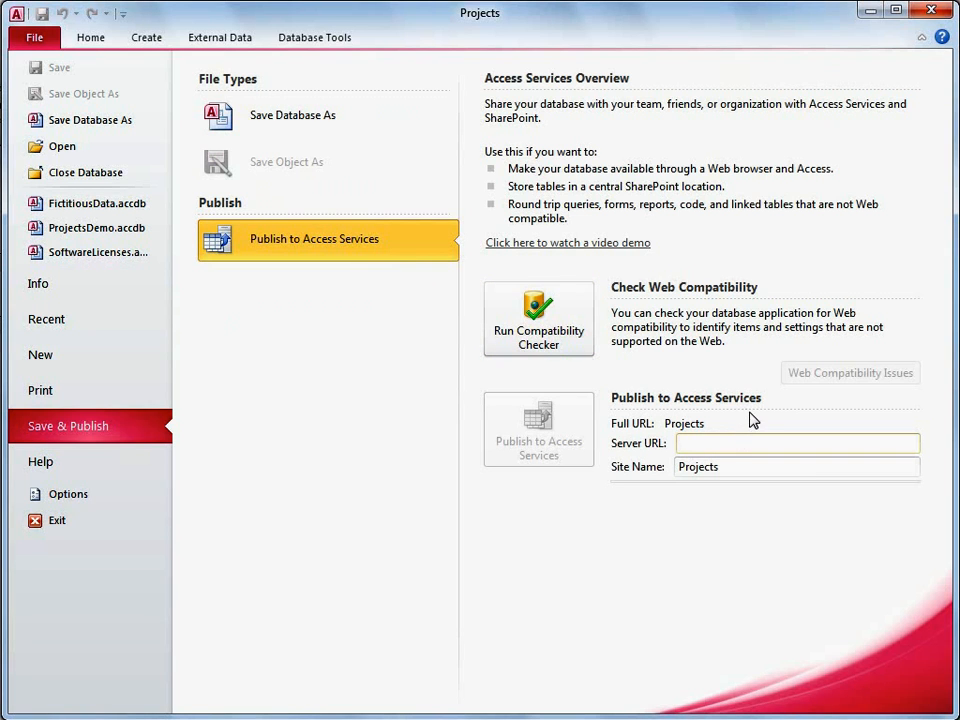
text(http://M)
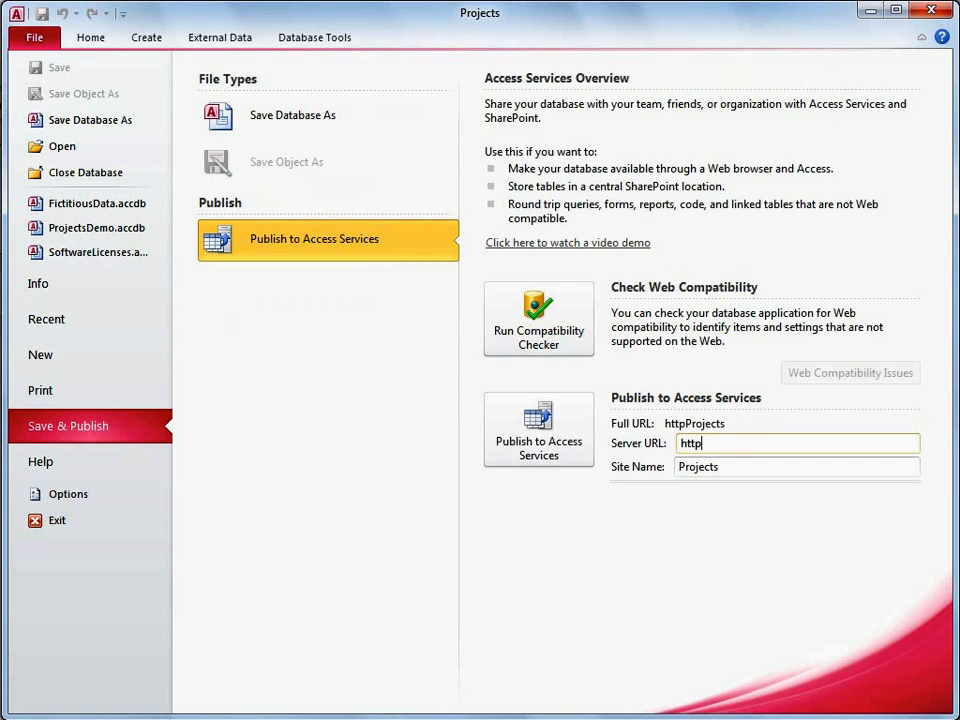
text(yServer)
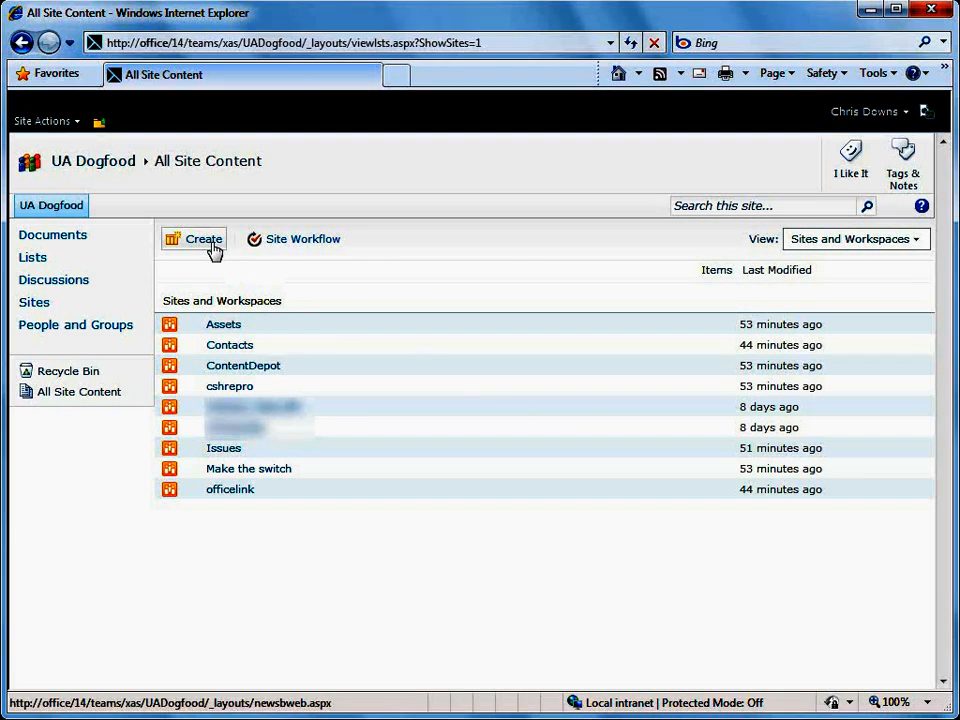
Create a SharePoint site in Internet Explorer from the Projects Web Database template, with Projects as both the title and URL name
click(212, 246)
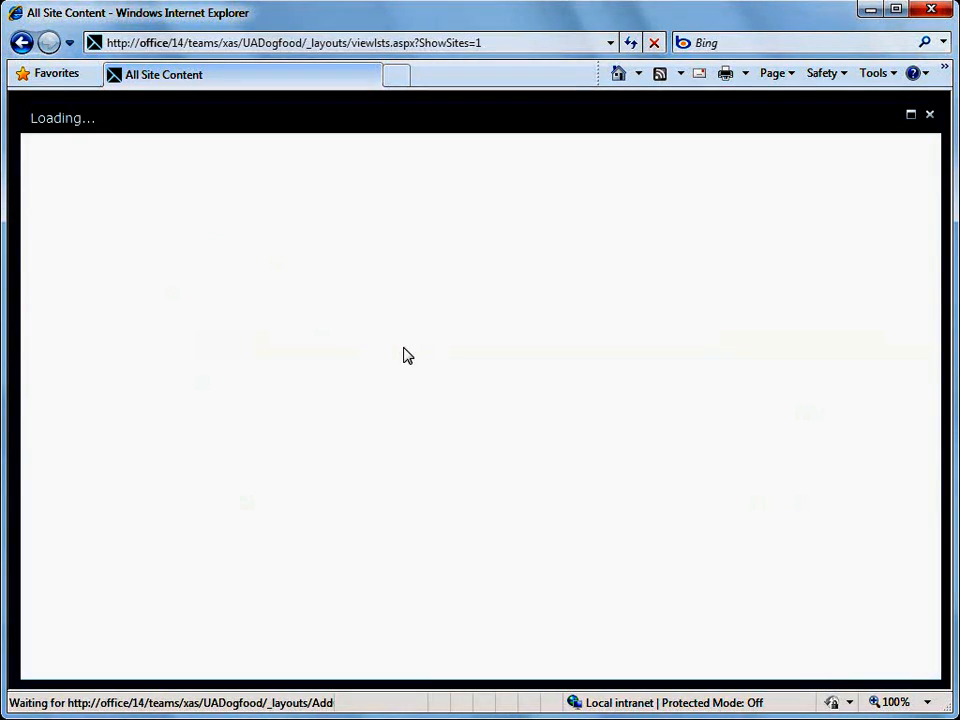
drag(662, 368, 648, 497)
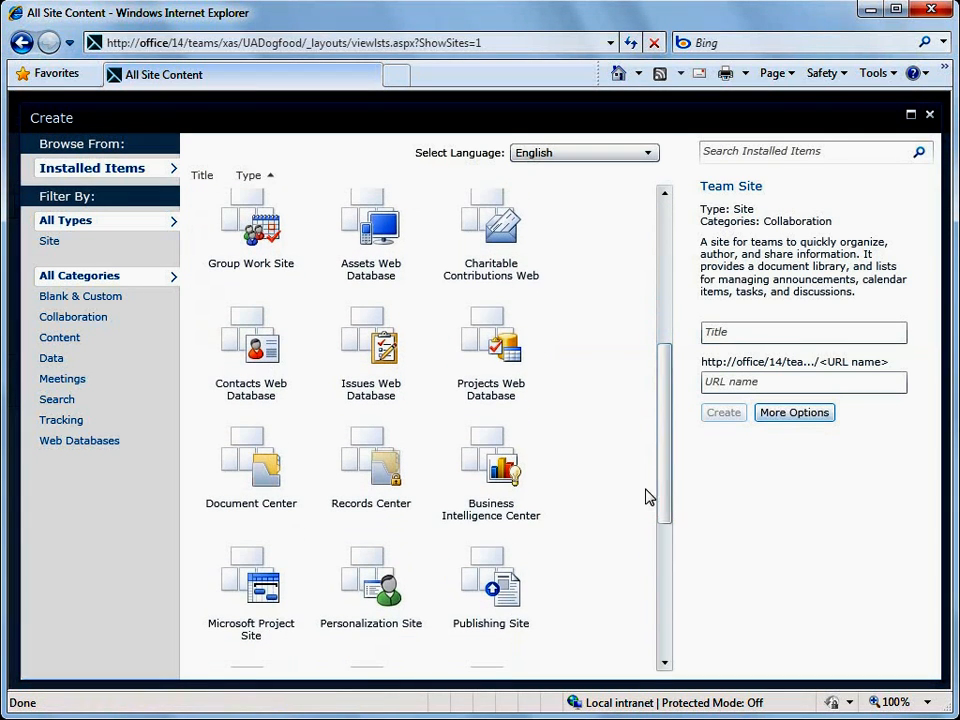
click(543, 390)
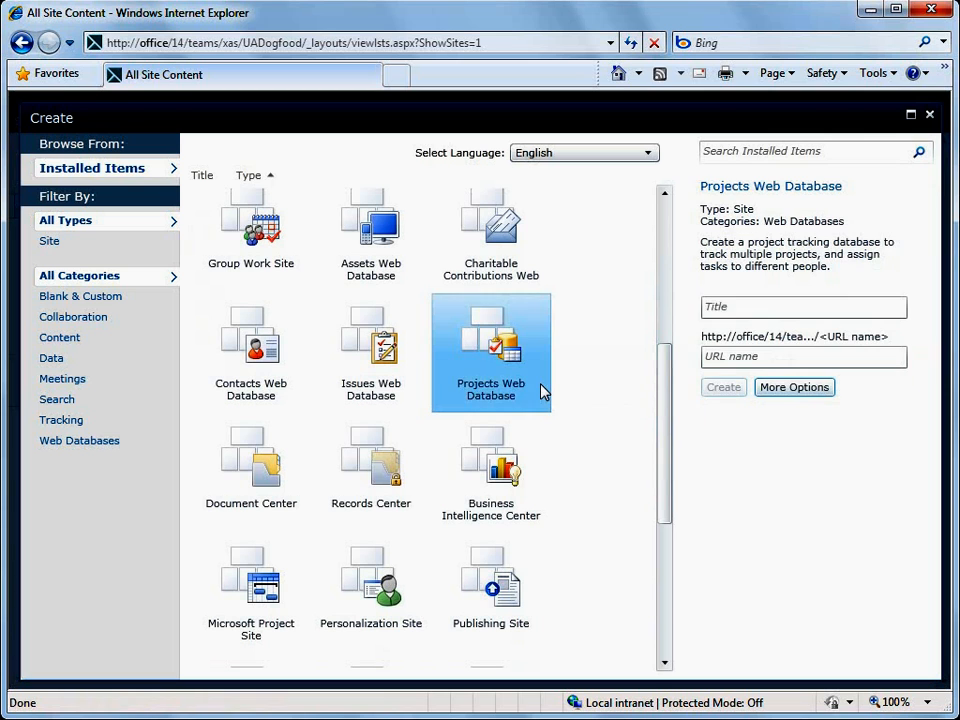
click(739, 309)
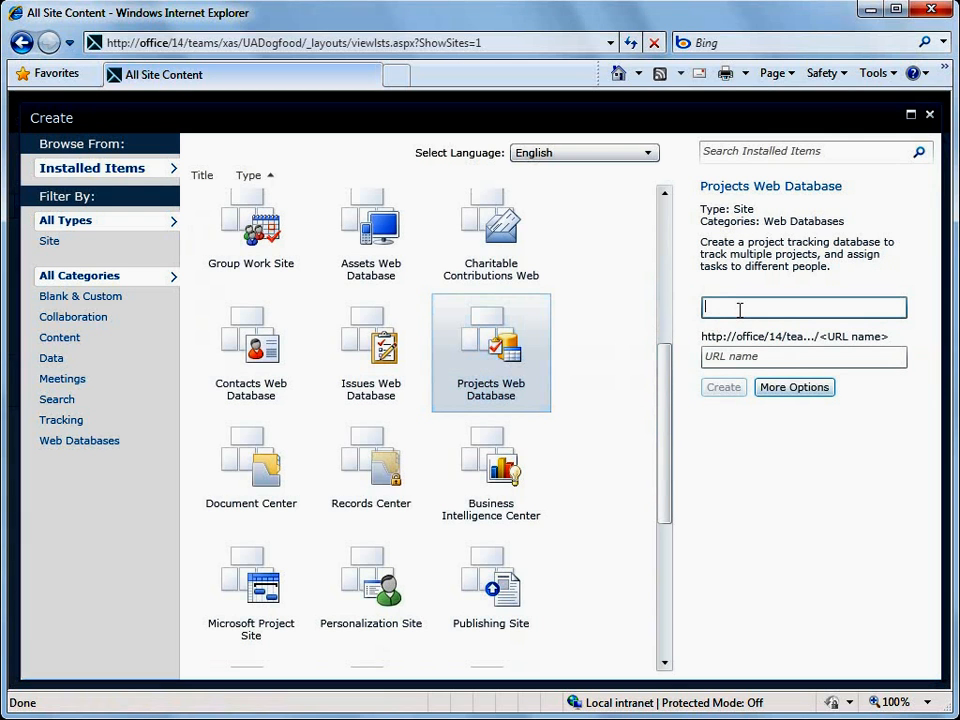
text(Projects)
click(766, 352)
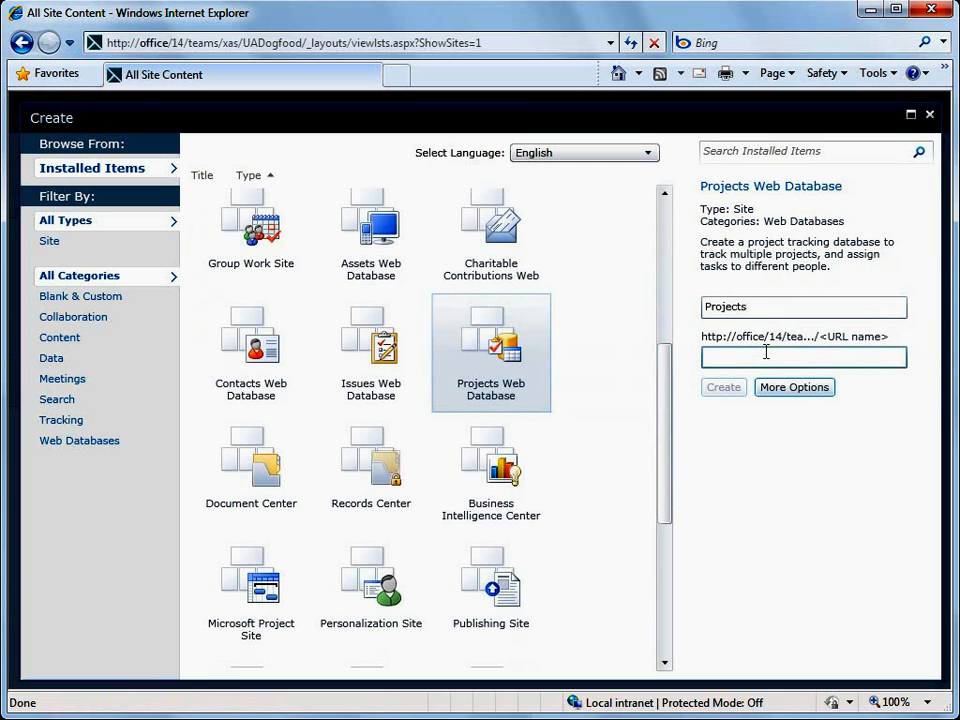
text(Projects)
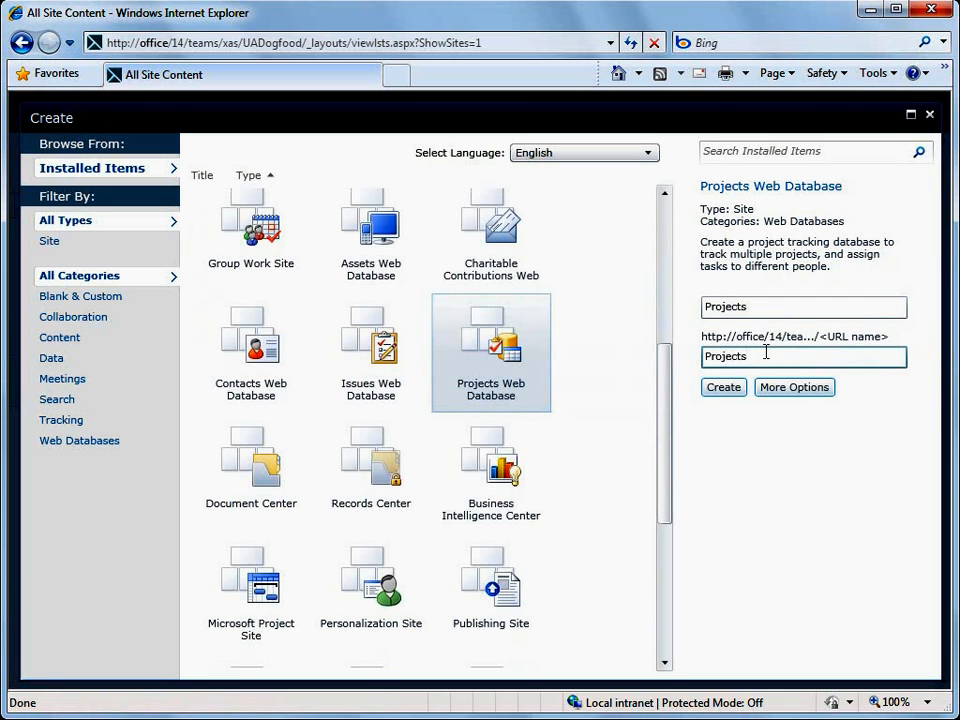
click(733, 390)
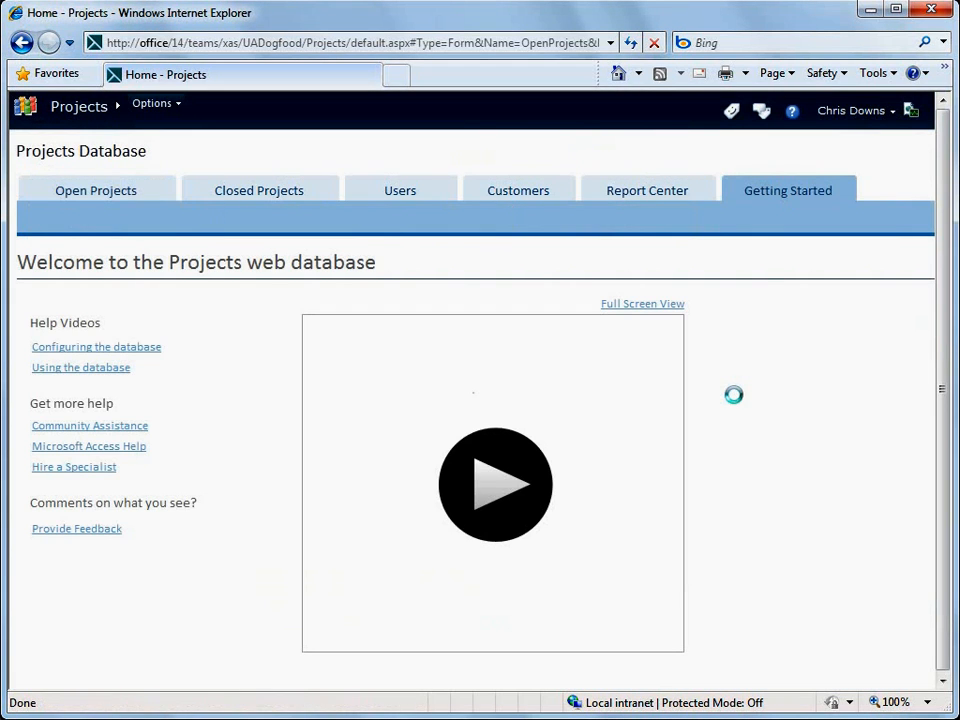
Show the new Projects site's options for editing the database in Access and managing permissions and settings
click(180, 106)
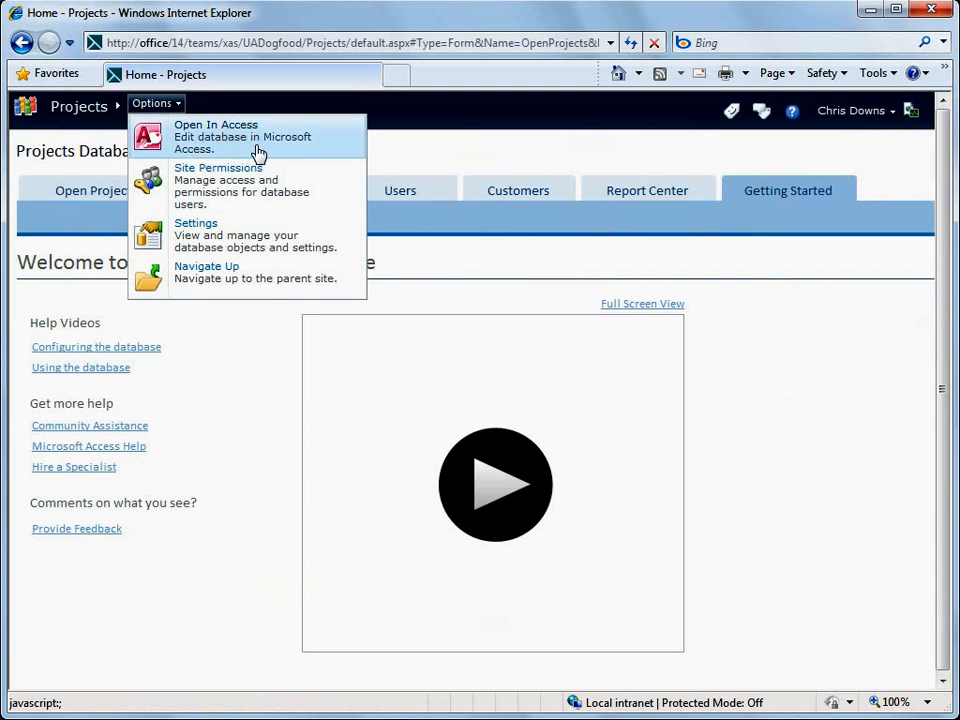